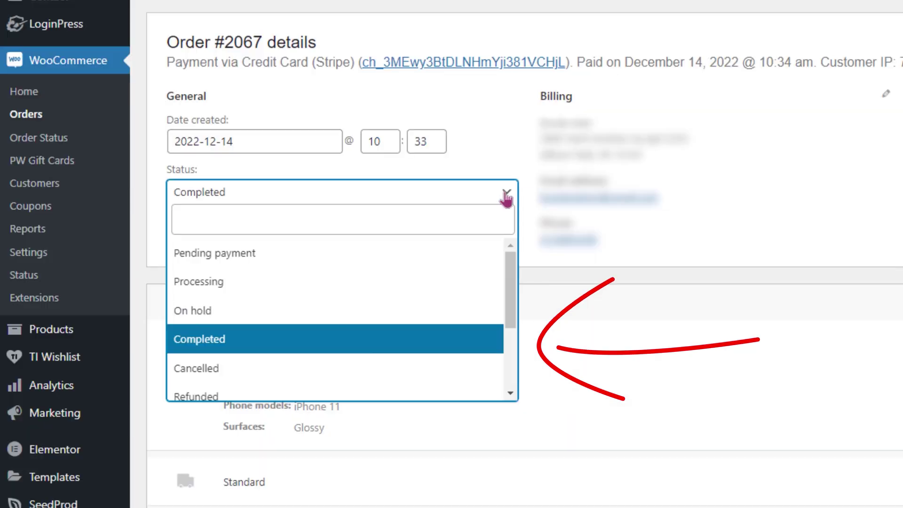
Check the default order statuses on order #2067, then return to the Dashboard
{"action": "left_click_drag", "start_coordinate": [509, 300], "coordinate": [508, 357]}
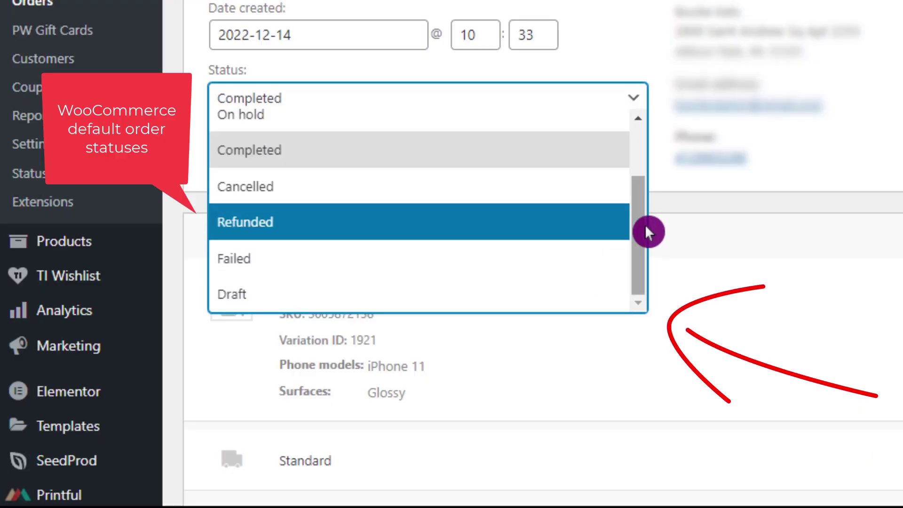
{"action": "left_click_drag", "start_coordinate": [639, 225], "coordinate": [644, 146]}
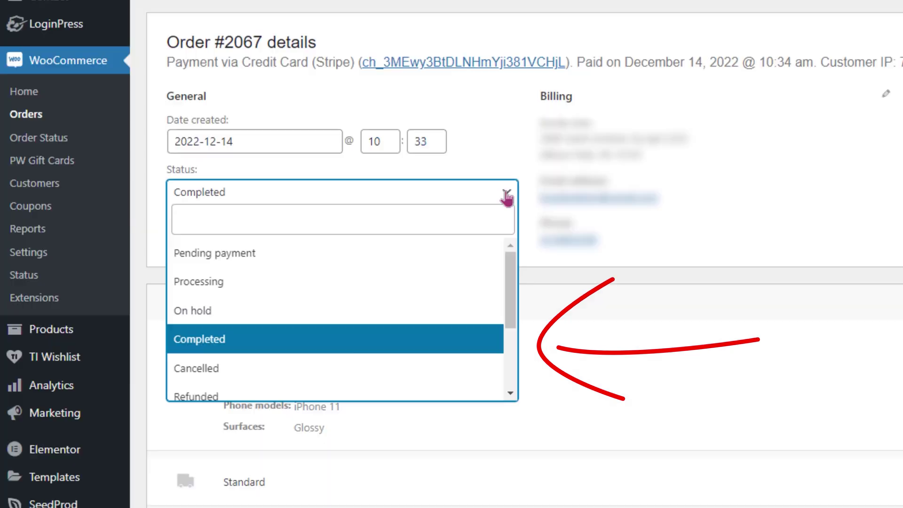
{"action": "left_click_drag", "start_coordinate": [509, 298], "coordinate": [510, 367]}
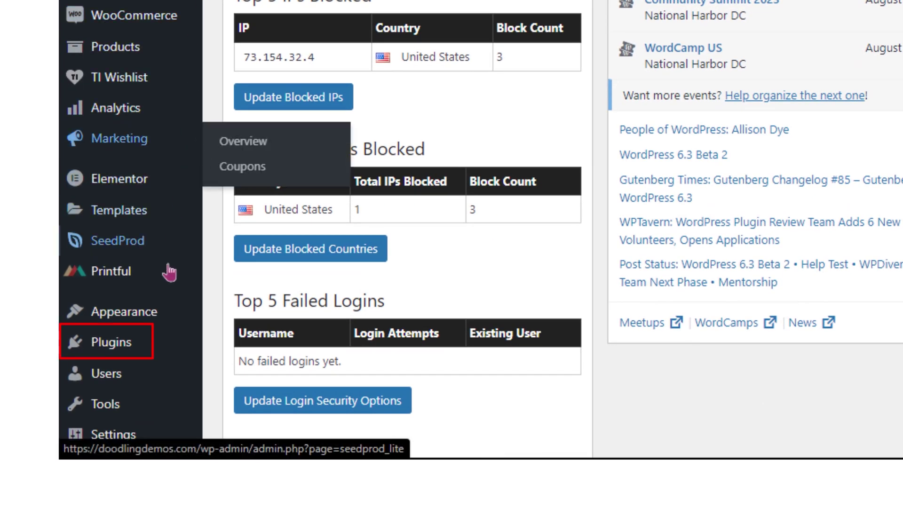
Search Plugins > Add New for 'custom order status to woocommerce'
{"action": "left_click", "coordinate": [127, 342]}
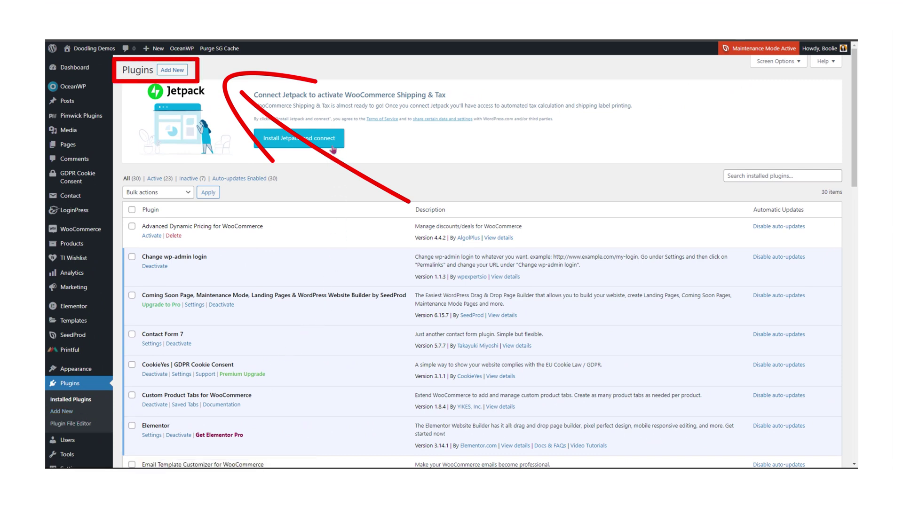
{"action": "left_click", "coordinate": [173, 71]}
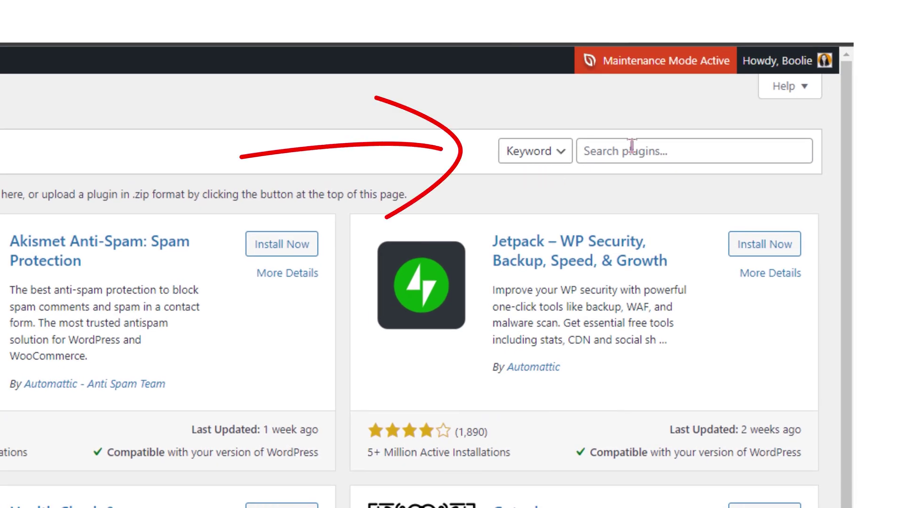
{"action": "left_click", "coordinate": [646, 151]}
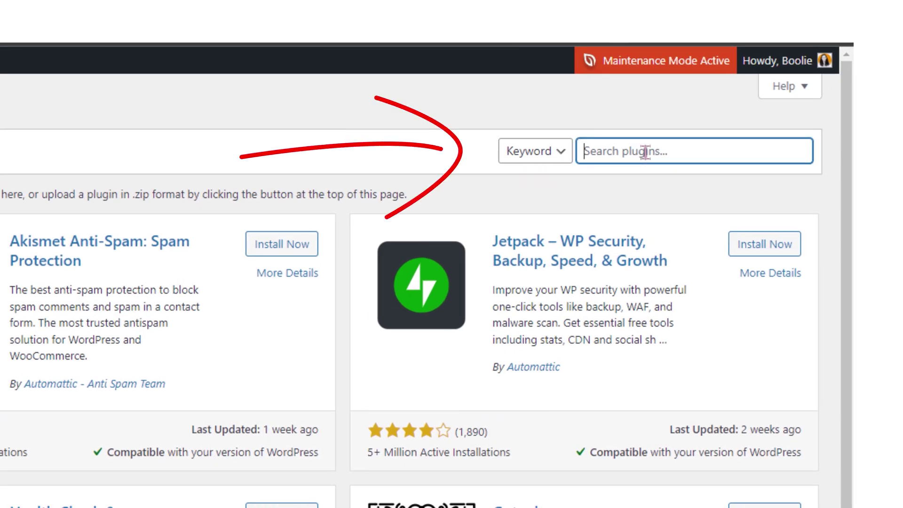
{"action": "type", "text": "cu"}
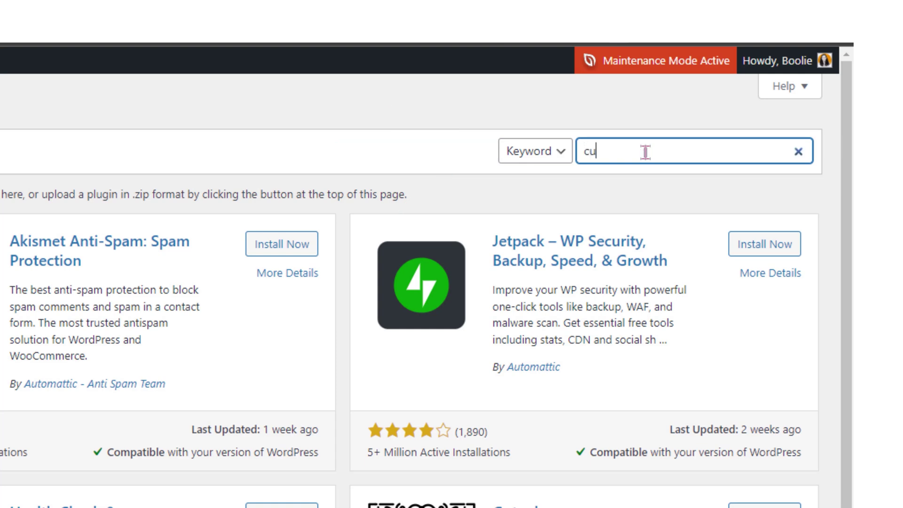
{"action": "type", "text": "stom order status to woocommerce"}
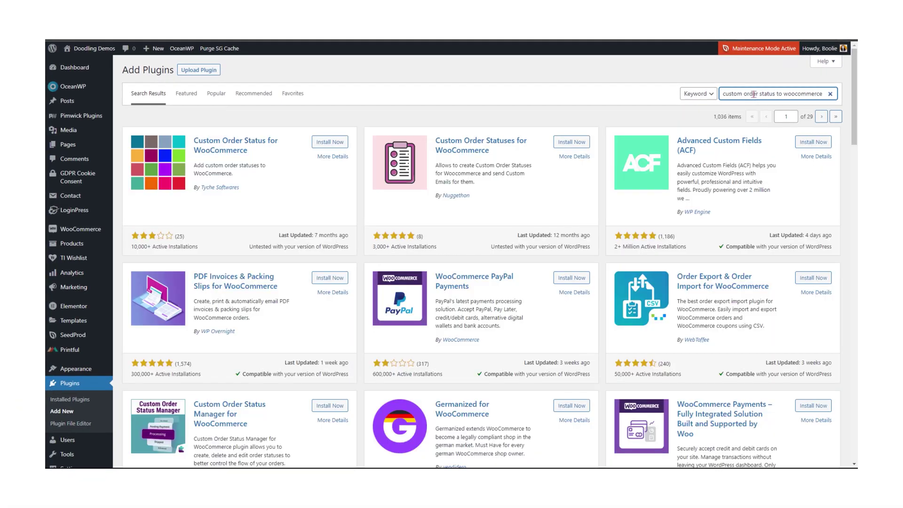
Install and activate the Custom Order Status Manager for WooCommerce plugin
{"action": "scroll", "coordinate": [376, 236], "scroll_direction": "down", "scroll_amount": 5}
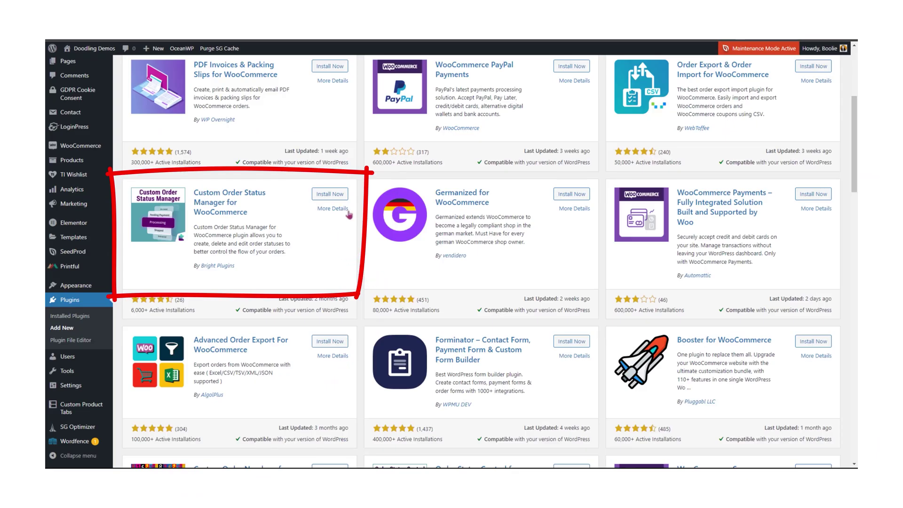
{"action": "left_click", "coordinate": [330, 195]}
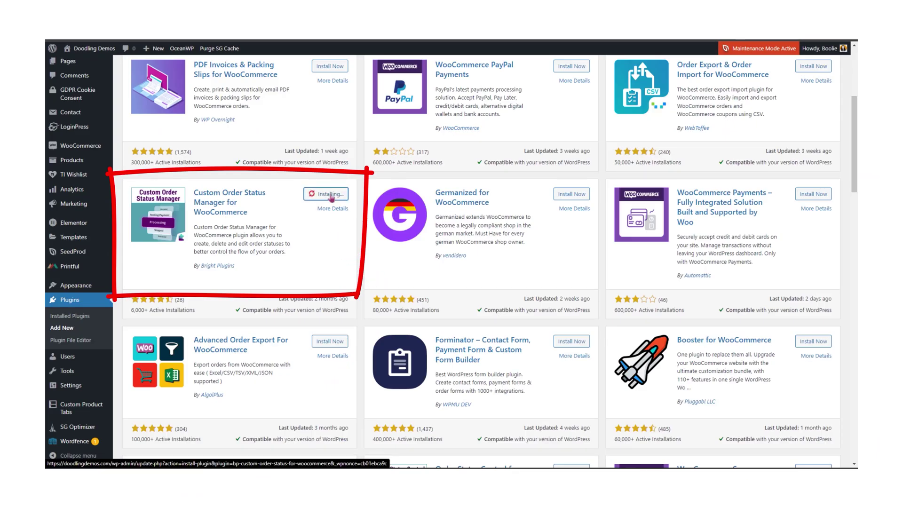
{"action": "left_click", "coordinate": [331, 197]}
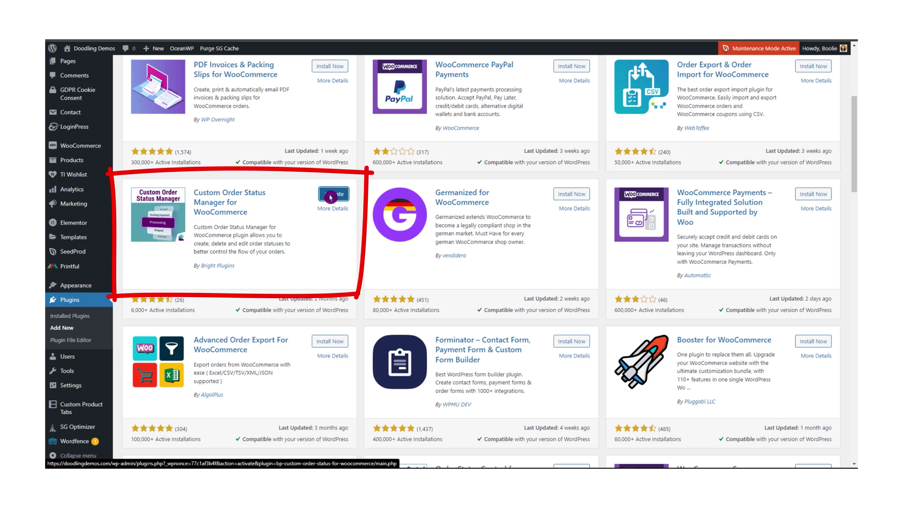
{"action": "left_click", "coordinate": [339, 198]}
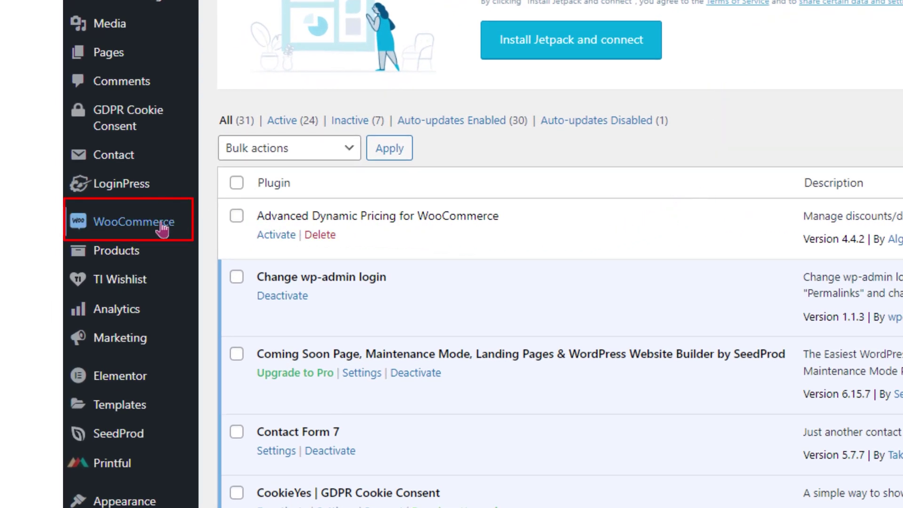
{"action": "mouse_move", "coordinate": [134, 222]}
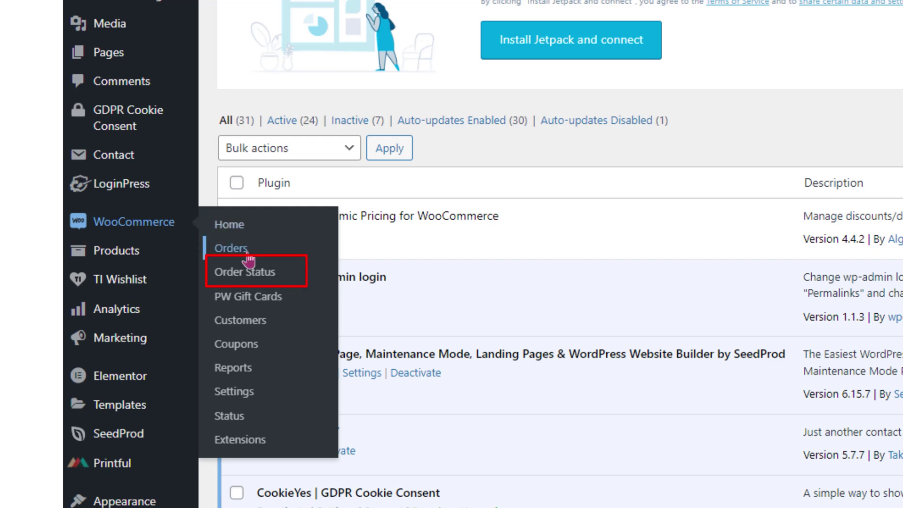
Create a new WooCommerce order status named 'Shipped' with slug 'shipped'
{"action": "left_click", "coordinate": [243, 269]}
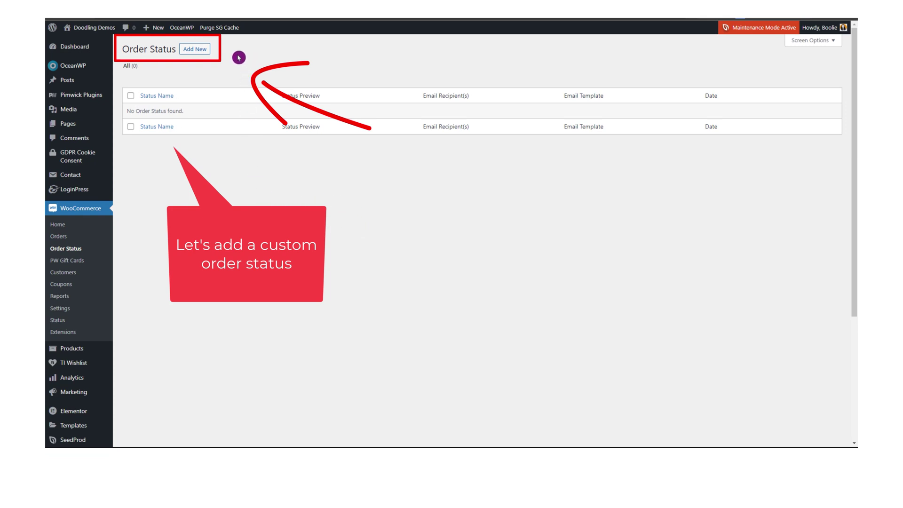
{"action": "left_click", "coordinate": [195, 51]}
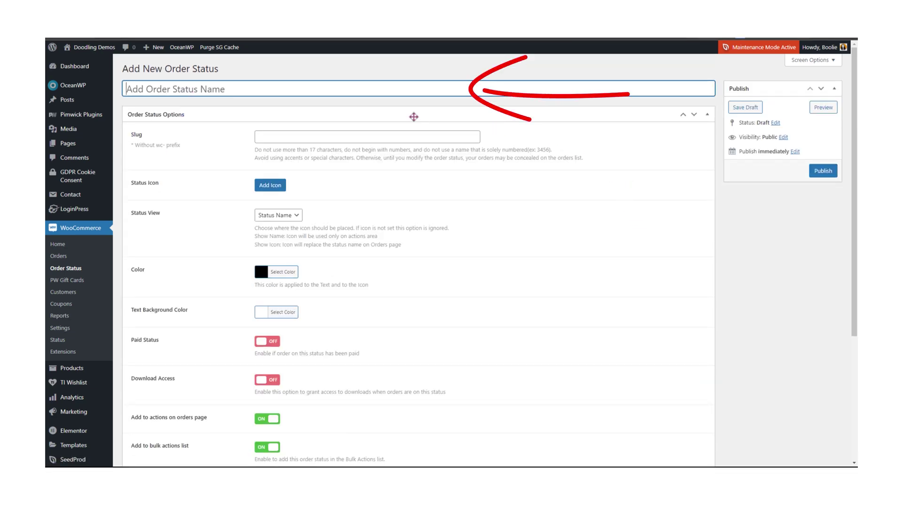
{"action": "type", "text": "Shipped"}
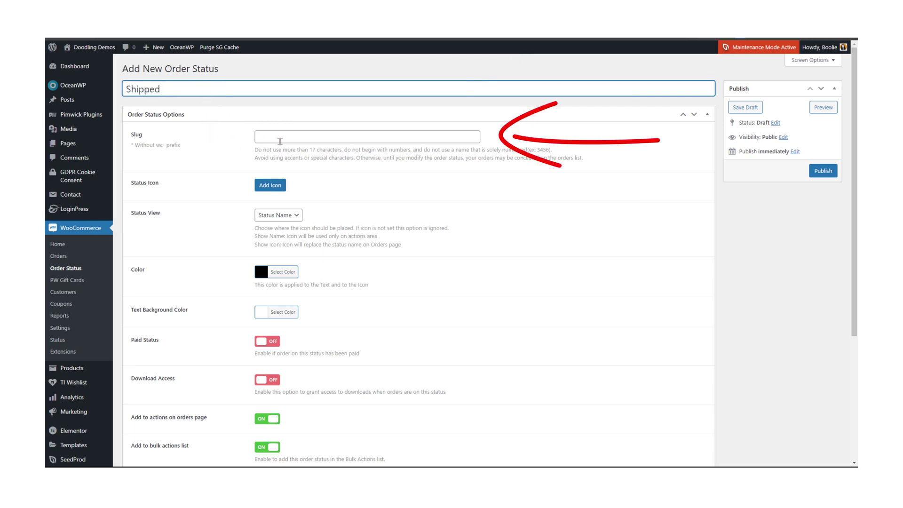
{"action": "left_click", "coordinate": [291, 137]}
{"action": "type", "text": "shipped"}
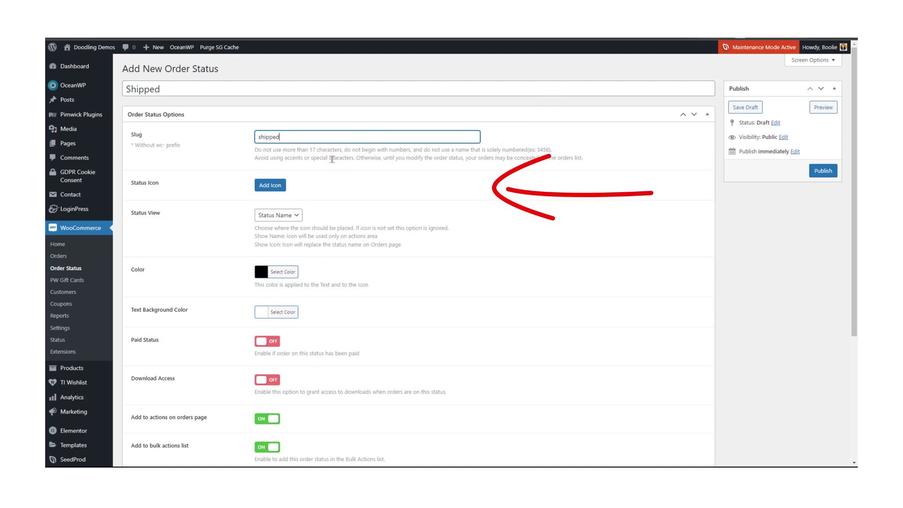
Search the icons for 'ship' and give the Shipped status a delivery-truck icon
{"action": "left_click", "coordinate": [271, 186]}
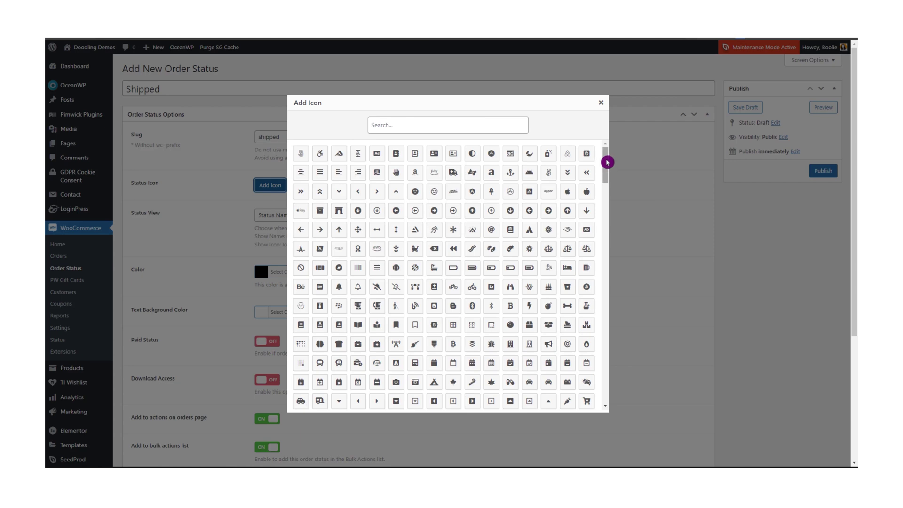
{"action": "mouse_move", "coordinate": [607, 162]}
{"action": "left_mouse_down"}
{"action": "mouse_move", "coordinate": [611, 359]}
{"action": "mouse_move", "coordinate": [611, 179]}
{"action": "mouse_move", "coordinate": [508, 141]}
{"action": "left_mouse_up"}
{"action": "left_click", "coordinate": [424, 126]}
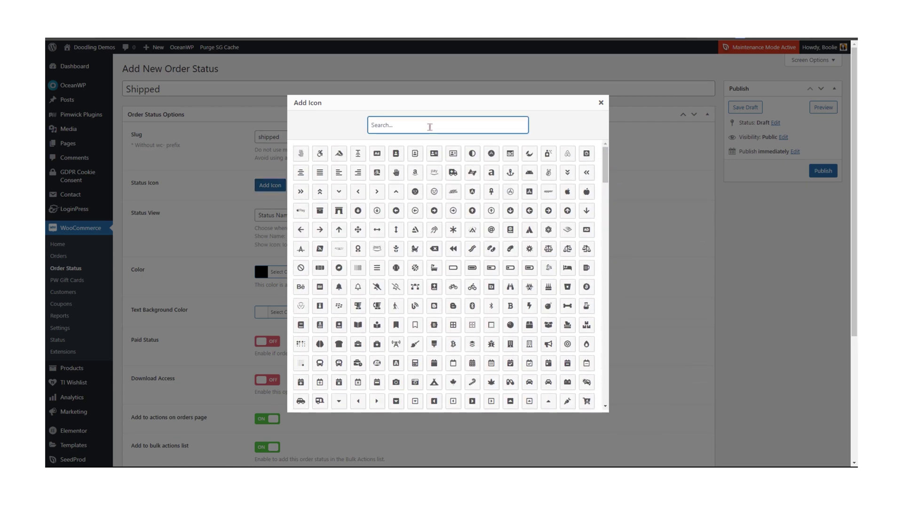
{"action": "type", "text": "ship"}
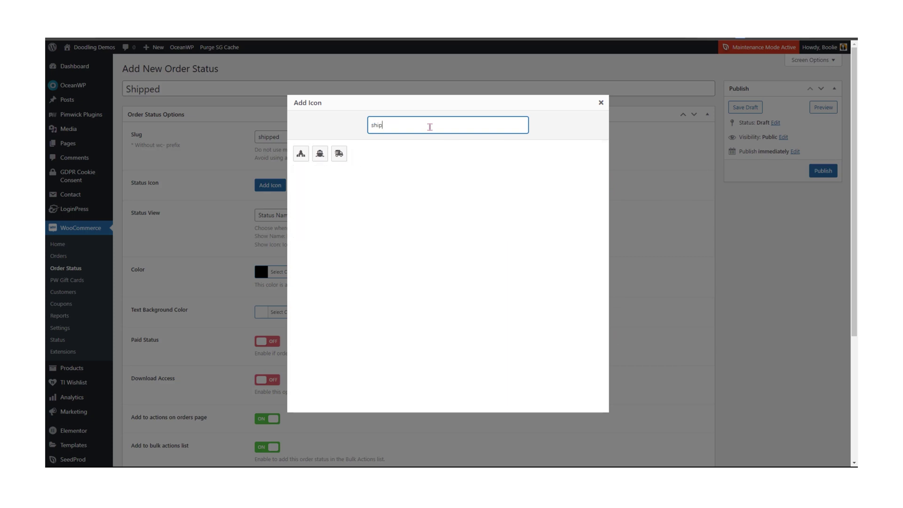
{"action": "left_click", "coordinate": [339, 153]}
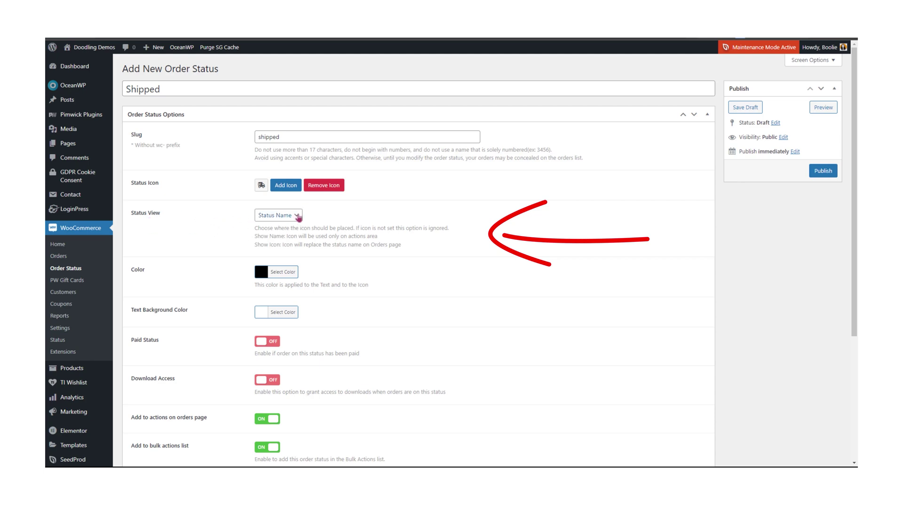
Keep the status view set to show the status name
{"action": "left_click", "coordinate": [293, 206]}
{"action": "left_click", "coordinate": [298, 216]}
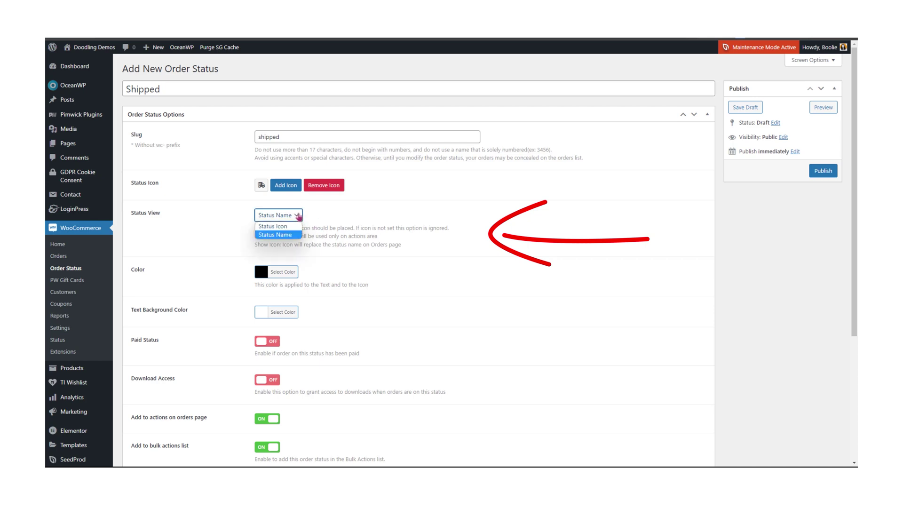
{"action": "left_click", "coordinate": [284, 235]}
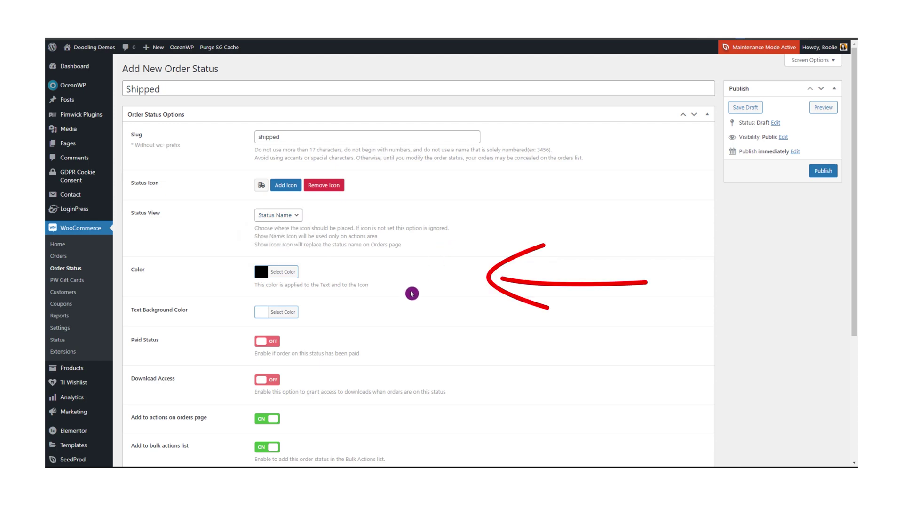
Set the status text and icon colour to opaque bright green #3cd600
{"action": "left_click", "coordinate": [261, 273]}
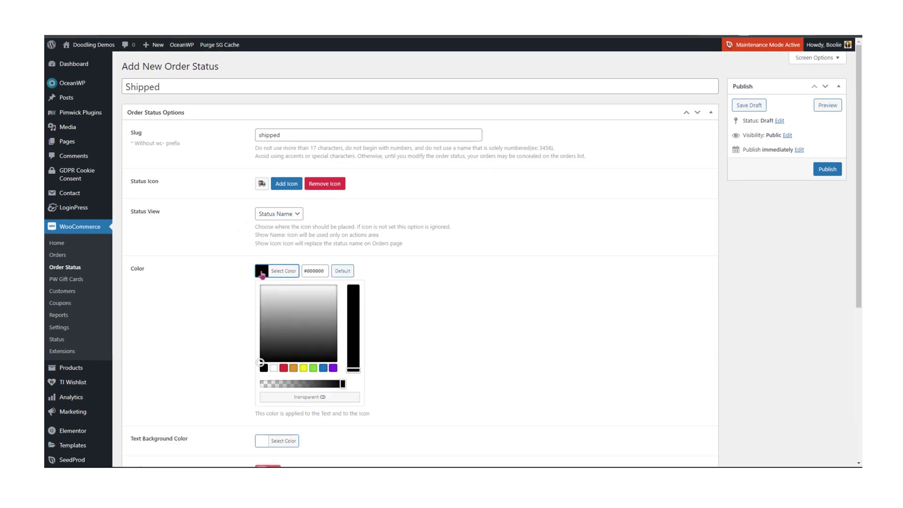
{"action": "left_click", "coordinate": [338, 270]}
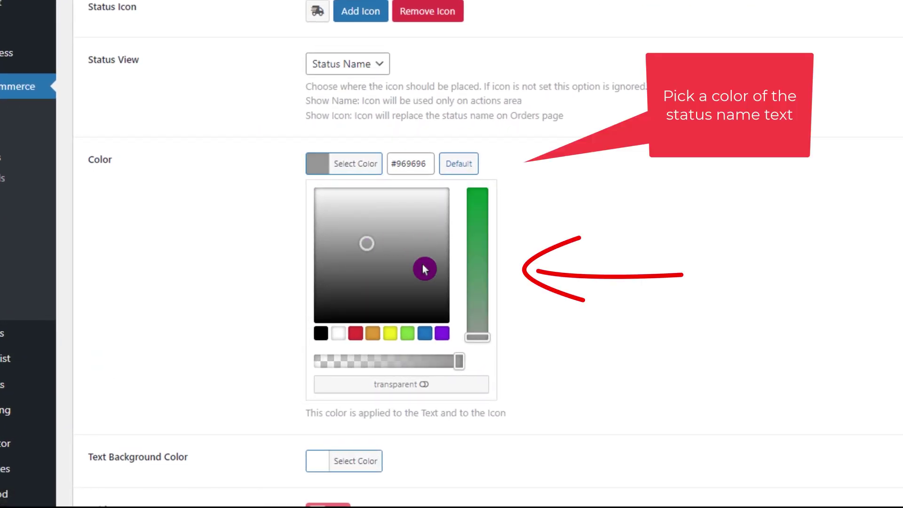
{"action": "left_click", "coordinate": [381, 299]}
{"action": "left_click", "coordinate": [404, 228]}
{"action": "left_click", "coordinate": [347, 292]}
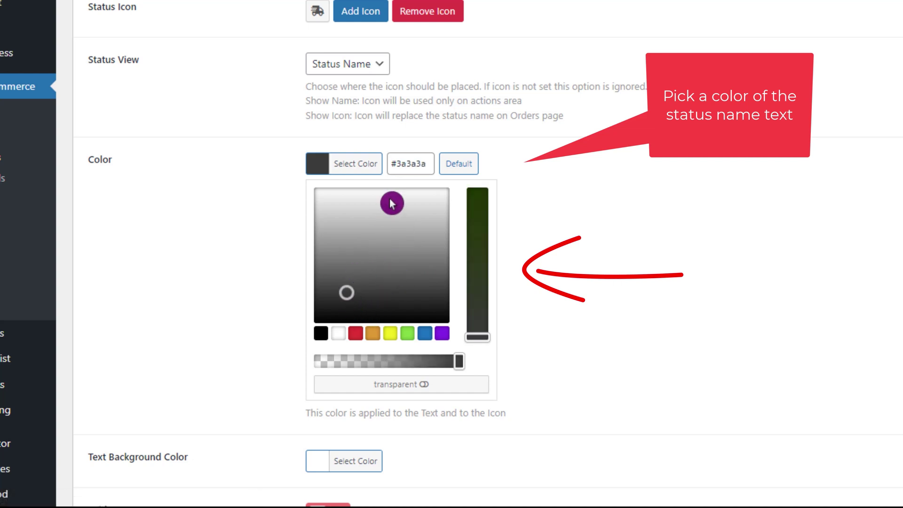
{"action": "left_click_drag", "start_coordinate": [397, 165], "coordinate": [433, 165]}
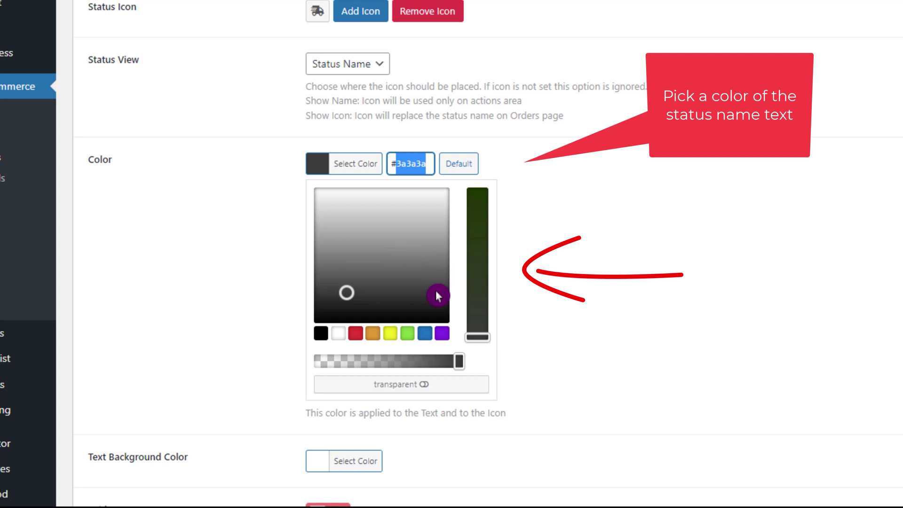
{"action": "left_click", "coordinate": [408, 335]}
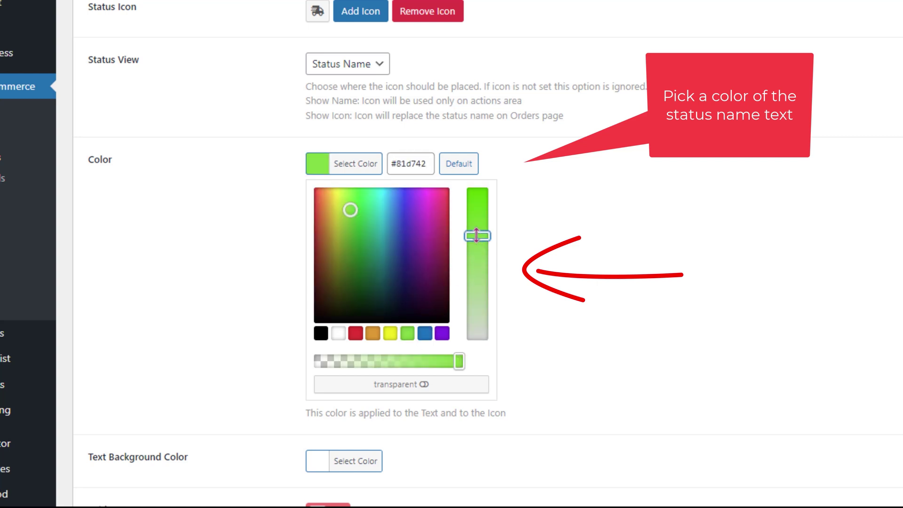
{"action": "mouse_move", "coordinate": [478, 236]}
{"action": "left_mouse_down"}
{"action": "mouse_move", "coordinate": [476, 330]}
{"action": "mouse_move", "coordinate": [477, 188]}
{"action": "left_mouse_up"}
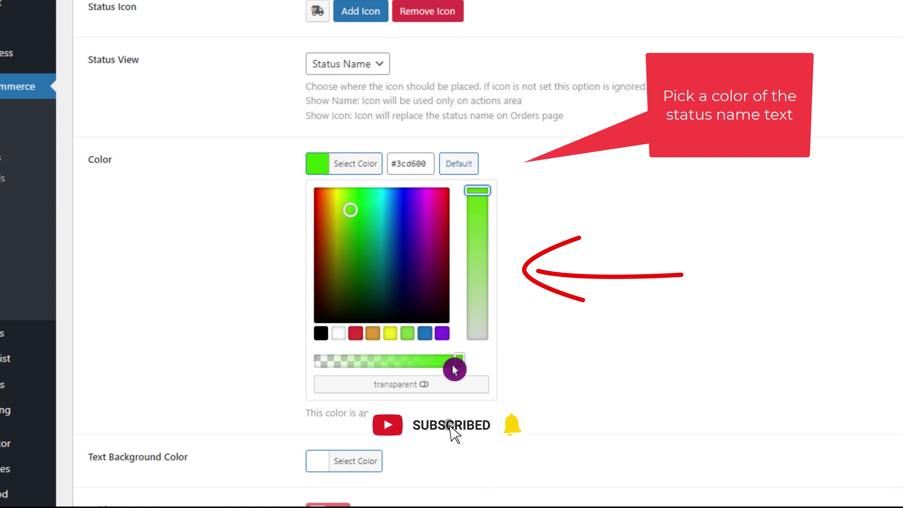
{"action": "mouse_move", "coordinate": [459, 362]}
{"action": "left_mouse_down"}
{"action": "mouse_move", "coordinate": [319, 367]}
{"action": "mouse_move", "coordinate": [348, 378]}
{"action": "left_mouse_up"}
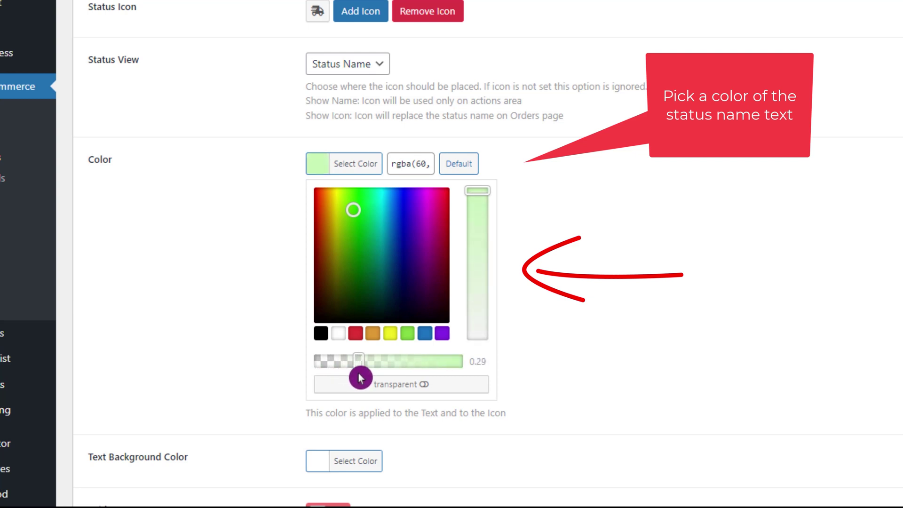
{"action": "left_click_drag", "start_coordinate": [359, 378], "coordinate": [465, 365]}
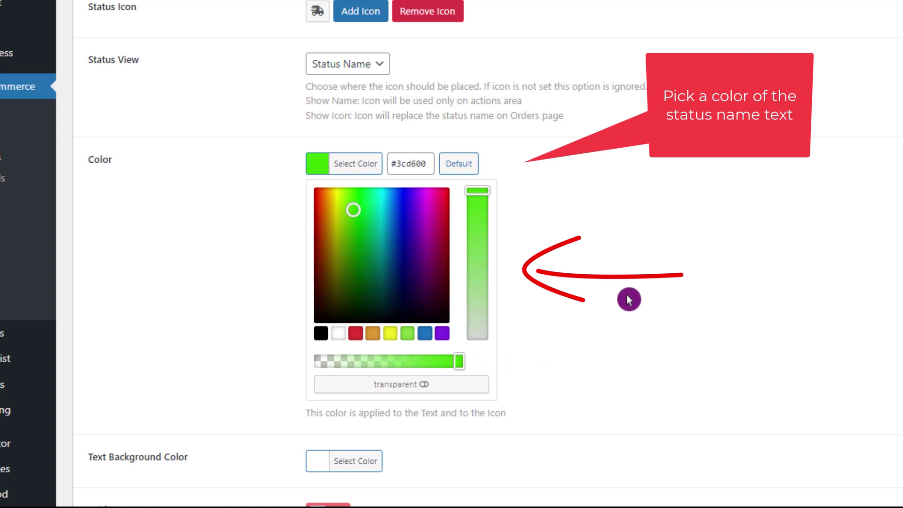
{"action": "left_click", "coordinate": [457, 339]}
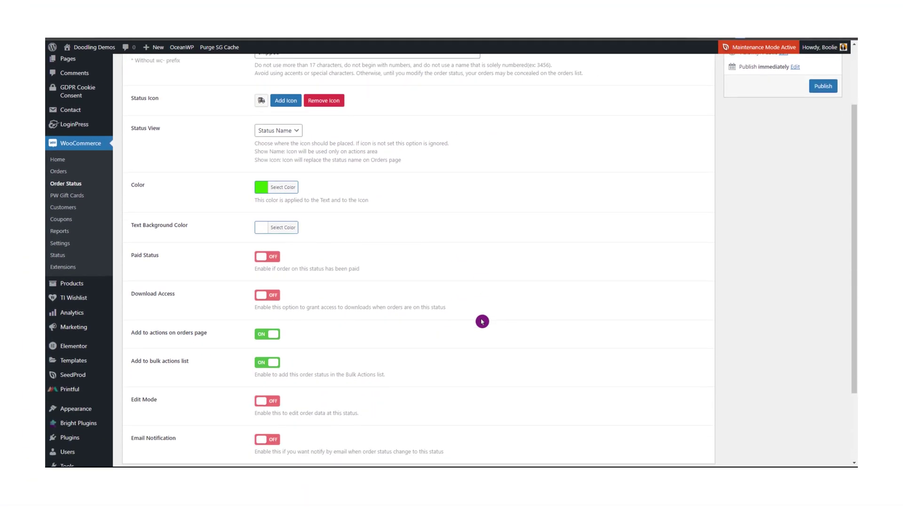
Leave the text background colour unchanged as white
{"action": "scroll", "coordinate": [480, 324], "scroll_direction": "down", "scroll_amount": 1}
{"action": "left_click", "coordinate": [261, 187]}
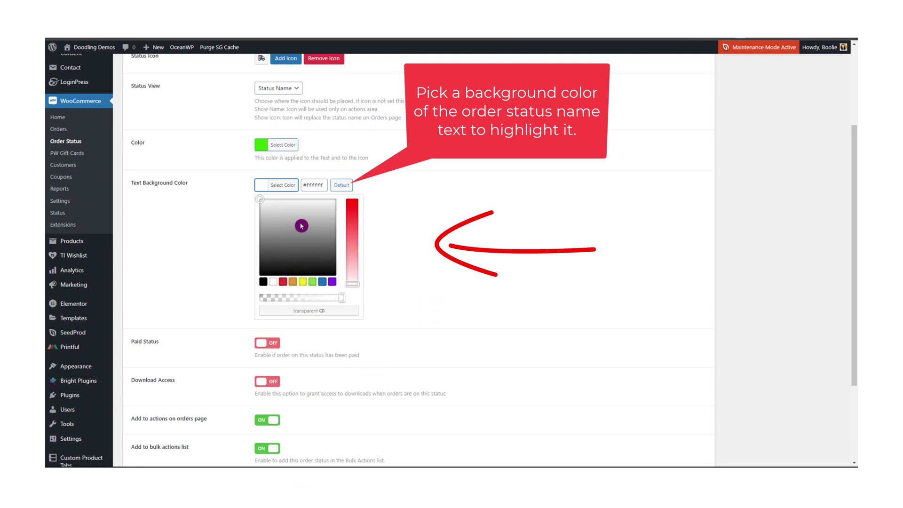
{"action": "left_click", "coordinate": [480, 221]}
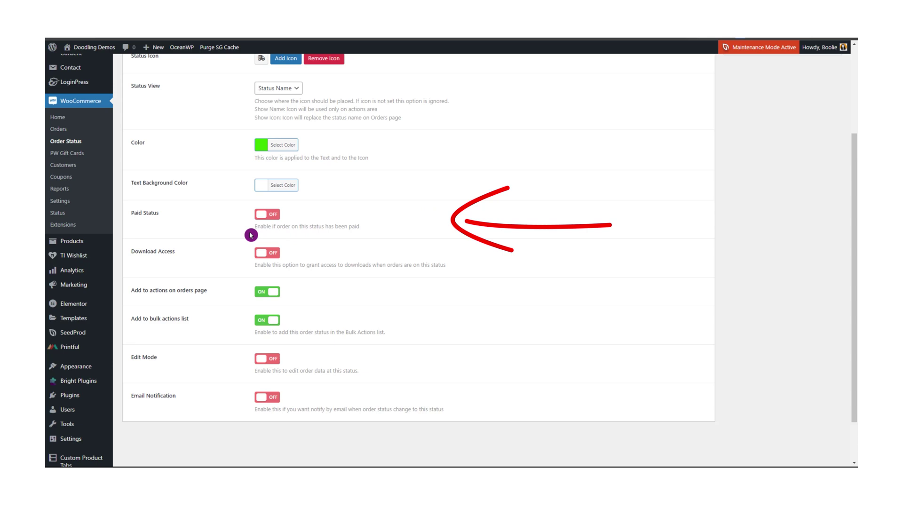
Turn on Paid Status and Download Access for the Shipped status
{"action": "left_click", "coordinate": [262, 220]}
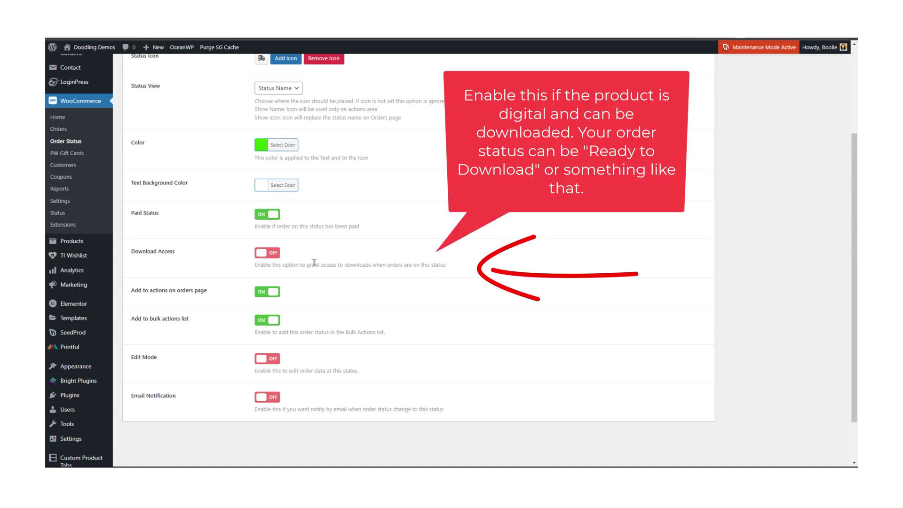
{"action": "left_click_drag", "start_coordinate": [330, 265], "coordinate": [433, 267]}
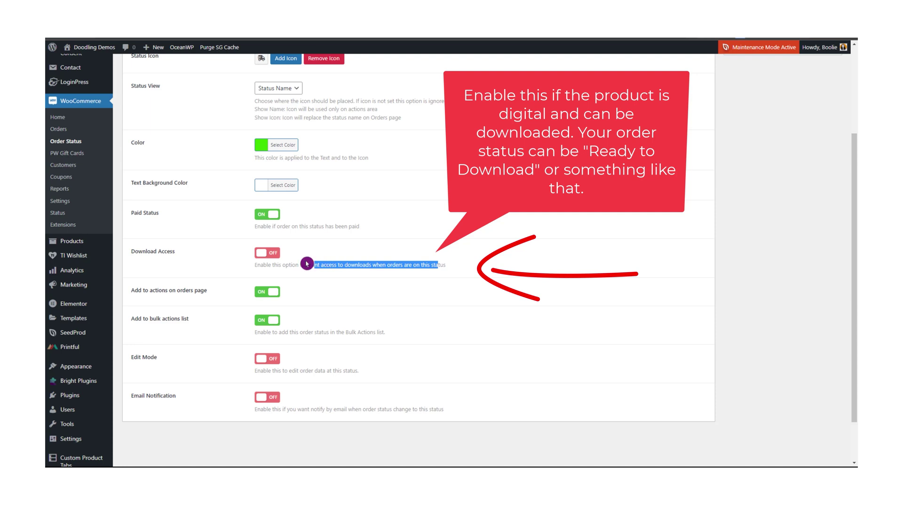
{"action": "left_click_drag", "start_coordinate": [297, 265], "coordinate": [440, 266]}
{"action": "left_click", "coordinate": [263, 254]}
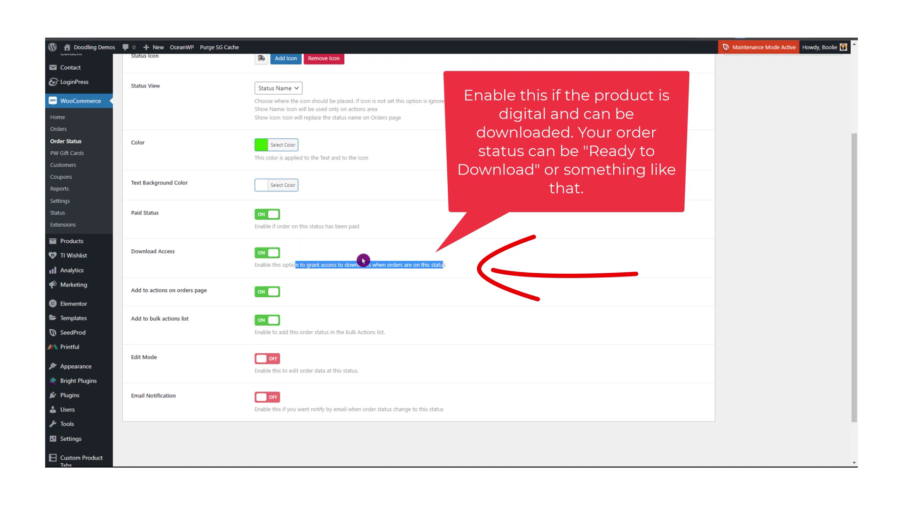
{"action": "left_click", "coordinate": [464, 265]}
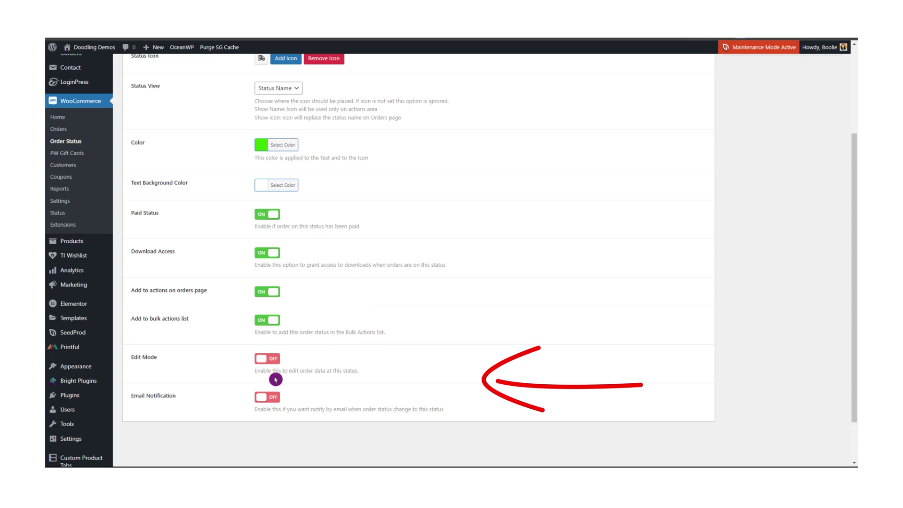
{"action": "left_click_drag", "start_coordinate": [308, 370], "coordinate": [325, 371]}
{"action": "scroll", "coordinate": [413, 369], "scroll_direction": "down", "scroll_amount": 1}
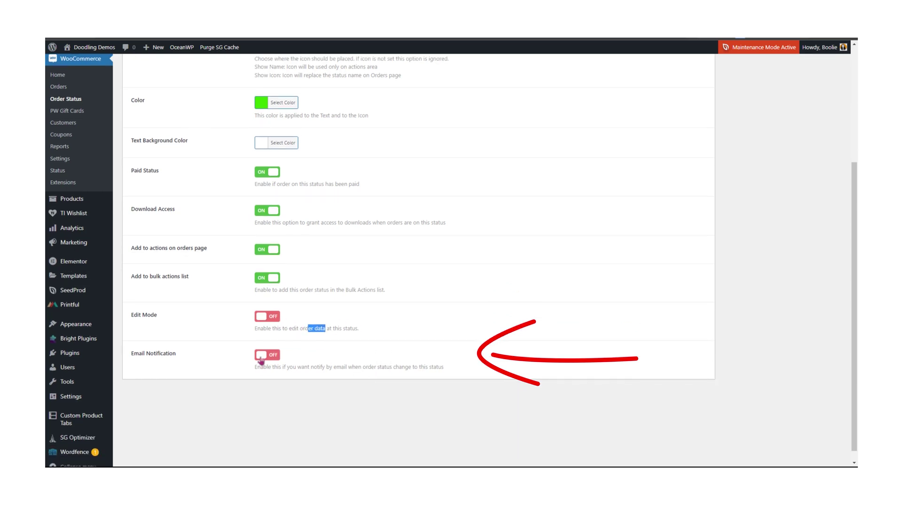
Turn on email notifications for this status, sent to the Customer
{"action": "left_click", "coordinate": [262, 358]}
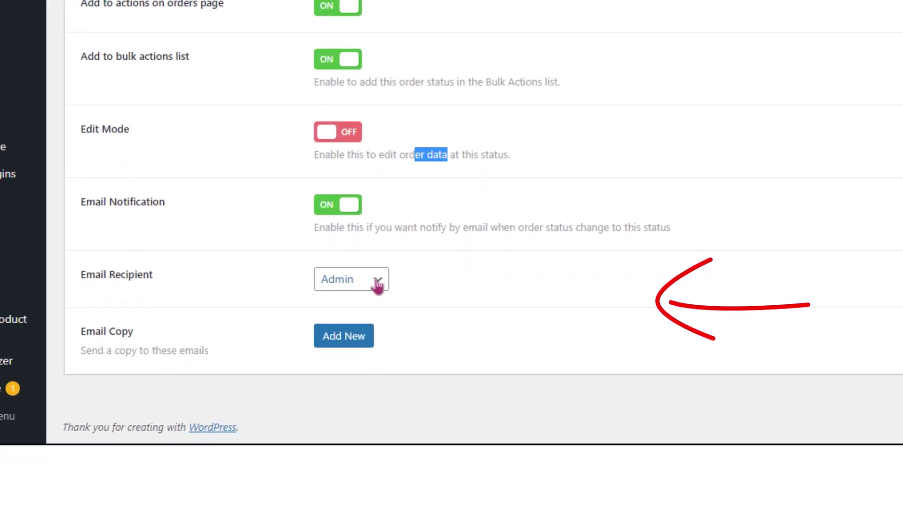
{"action": "left_click", "coordinate": [378, 283]}
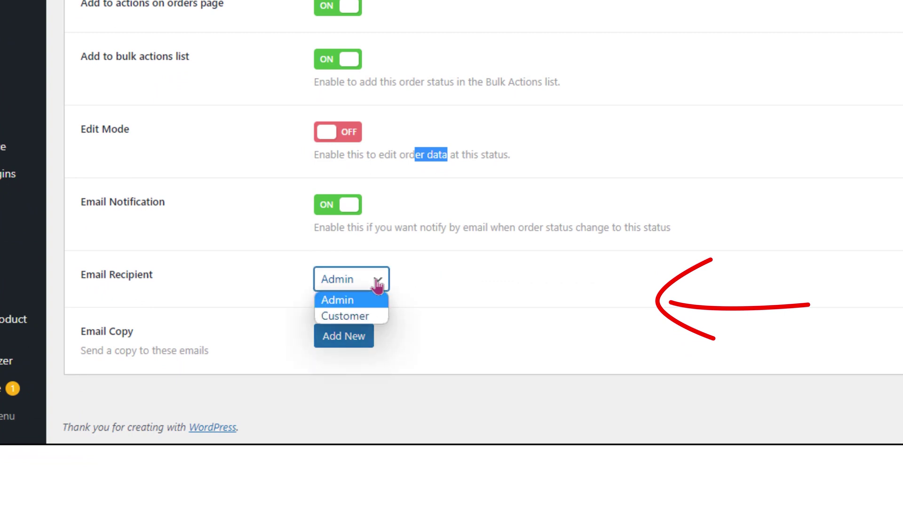
{"action": "left_click", "coordinate": [360, 320]}
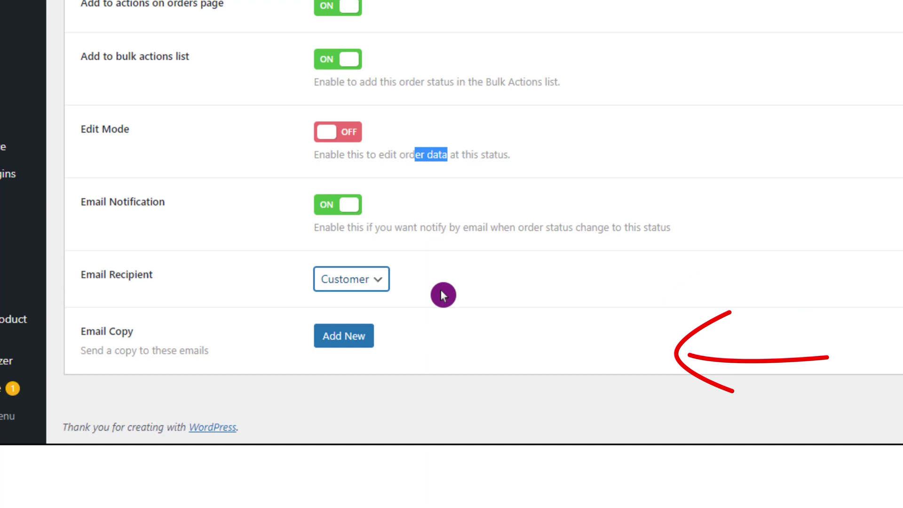
Add an email copy entry starting 'admin@', then delete it, leaving no copies
{"action": "left_click", "coordinate": [339, 343]}
{"action": "scroll", "coordinate": [473, 346], "scroll_direction": "down", "scroll_amount": 1}
{"action": "scroll", "coordinate": [473, 347], "scroll_direction": "down", "scroll_amount": 1}
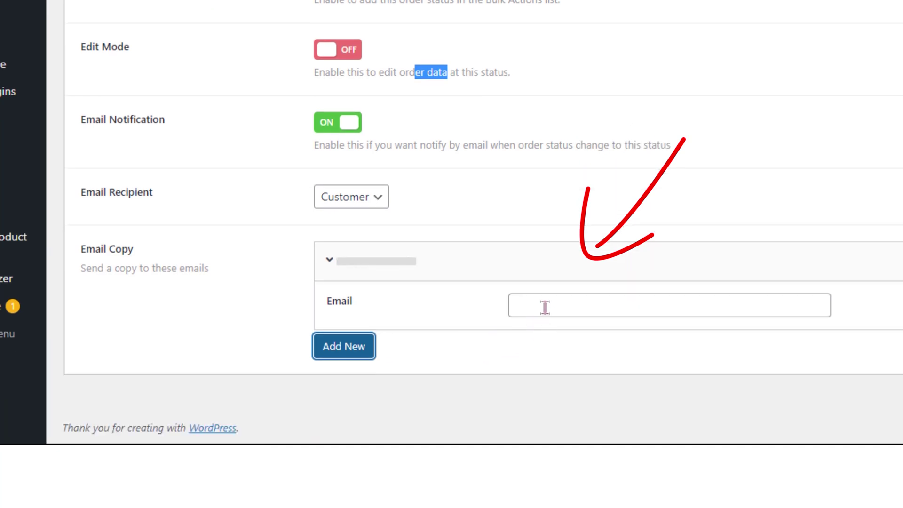
{"action": "left_click", "coordinate": [544, 308]}
{"action": "type", "text": "admin"}
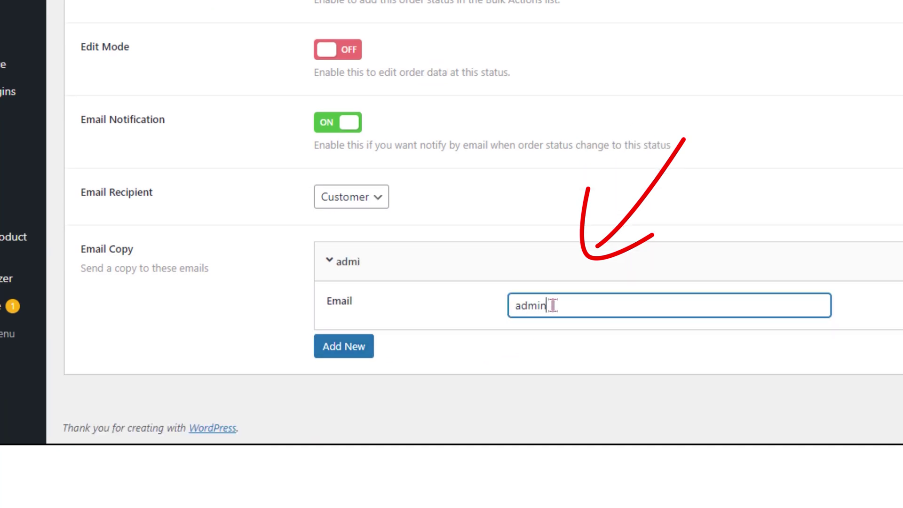
{"action": "type", "text": "@"}
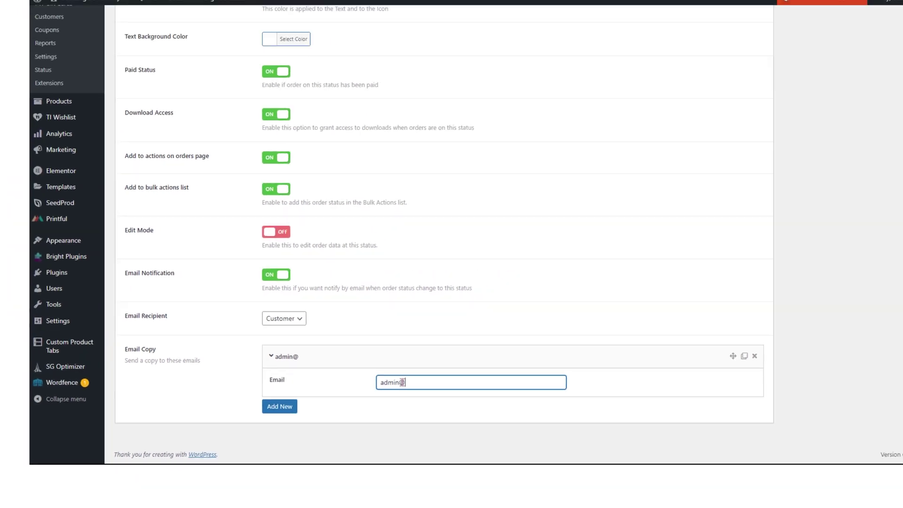
{"action": "left_click", "coordinate": [629, 392]}
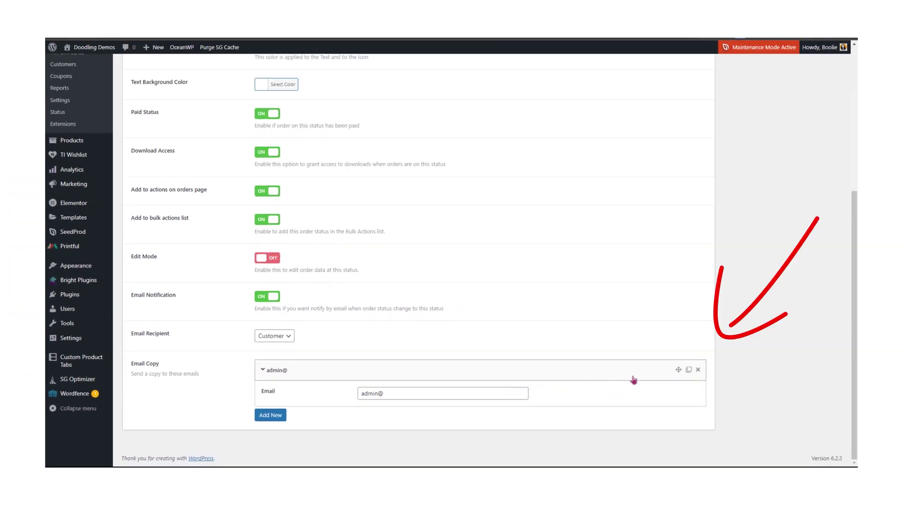
{"action": "left_click", "coordinate": [630, 382]}
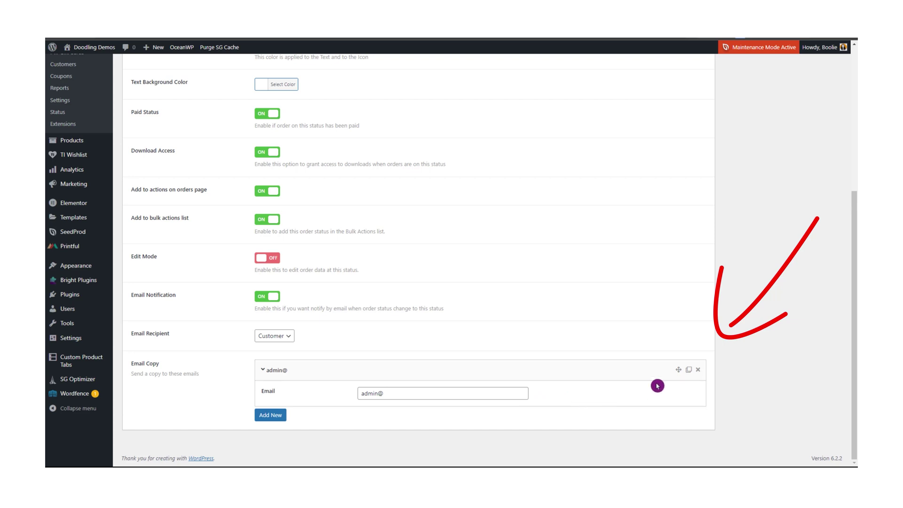
{"action": "left_click", "coordinate": [699, 371]}
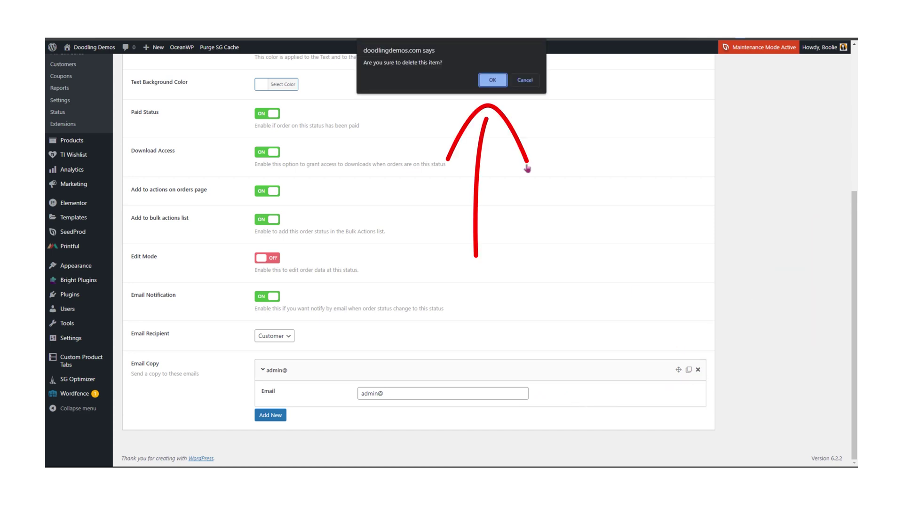
{"action": "left_click", "coordinate": [495, 81]}
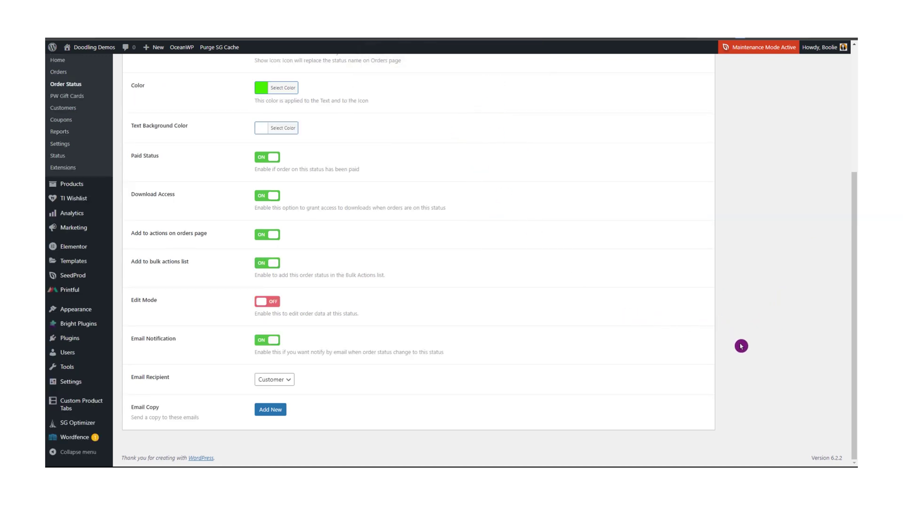
Publish the Shipped status and start a blank form for another order status
{"action": "scroll", "coordinate": [741, 346], "scroll_direction": "up", "scroll_amount": 5}
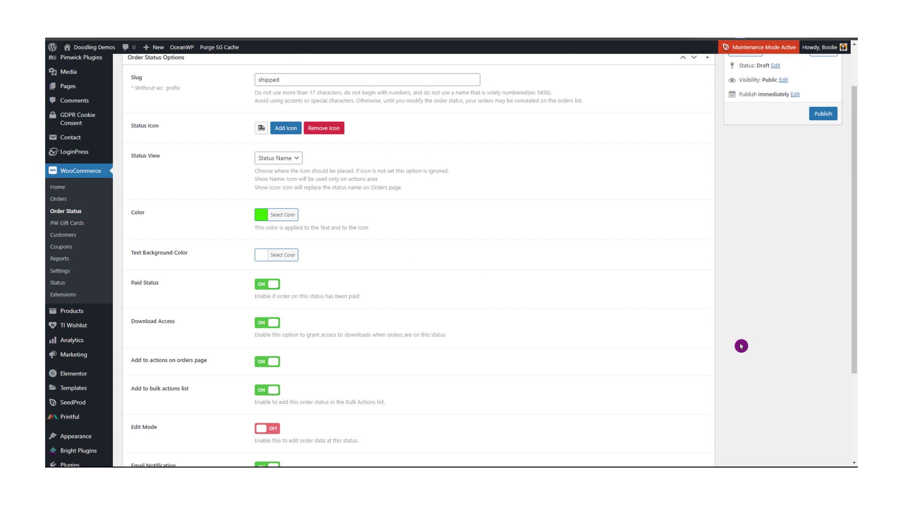
{"action": "scroll", "coordinate": [742, 347], "scroll_direction": "up", "scroll_amount": 1}
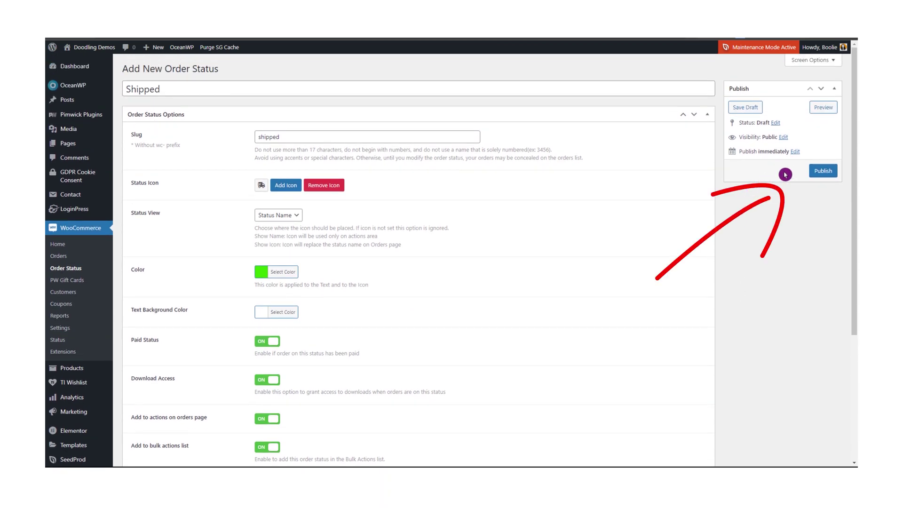
{"action": "left_click", "coordinate": [822, 173]}
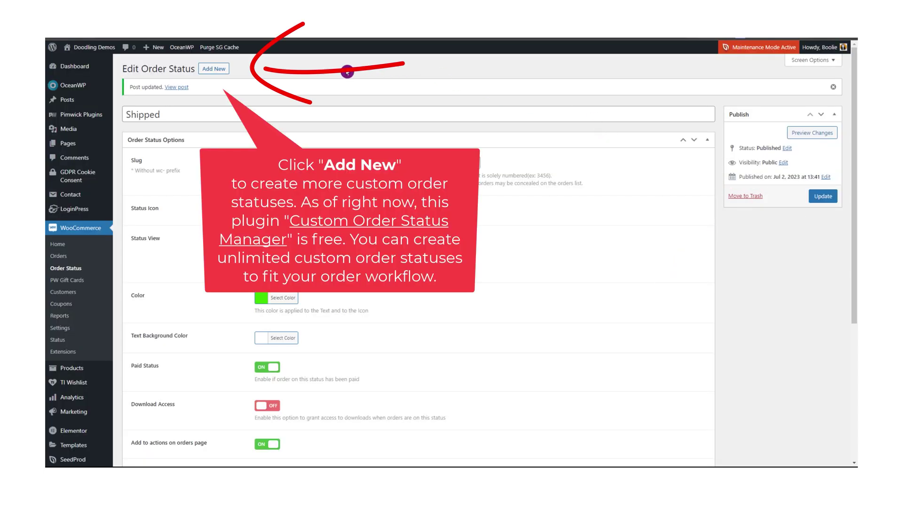
{"action": "left_click", "coordinate": [217, 70]}
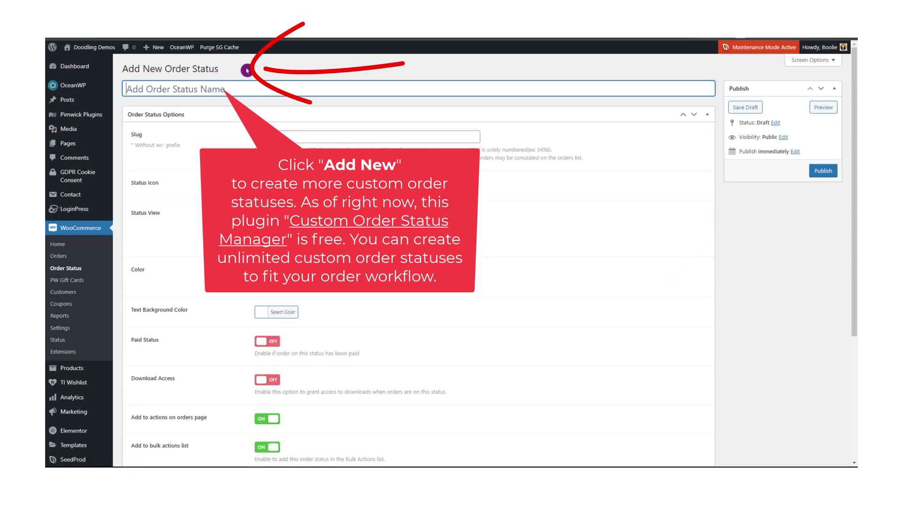
Begin entering the name for the second new order status
{"action": "left_click", "coordinate": [223, 91]}
{"action": "type", "text": "S"}
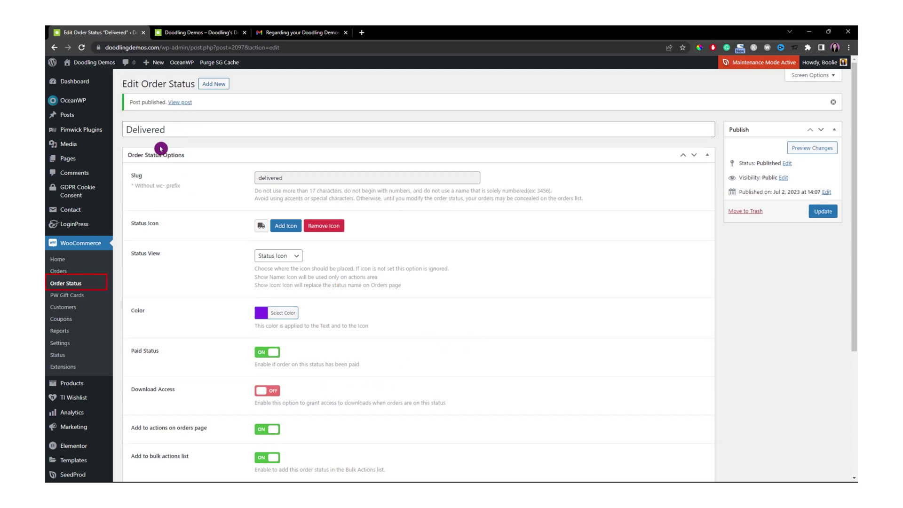
Open the WooCommerce Order Status list with the Shipment Tracking and Shipped statuses
{"action": "left_click", "coordinate": [60, 282]}
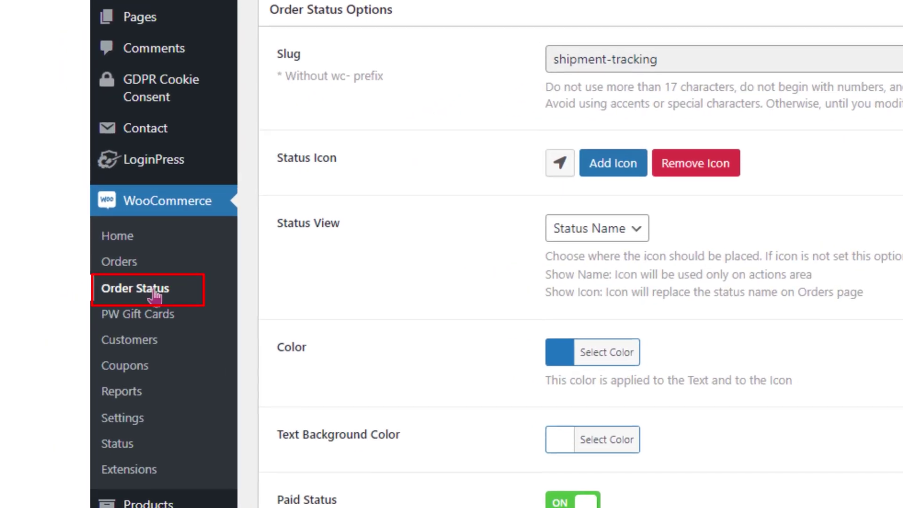
{"action": "left_click", "coordinate": [73, 272]}
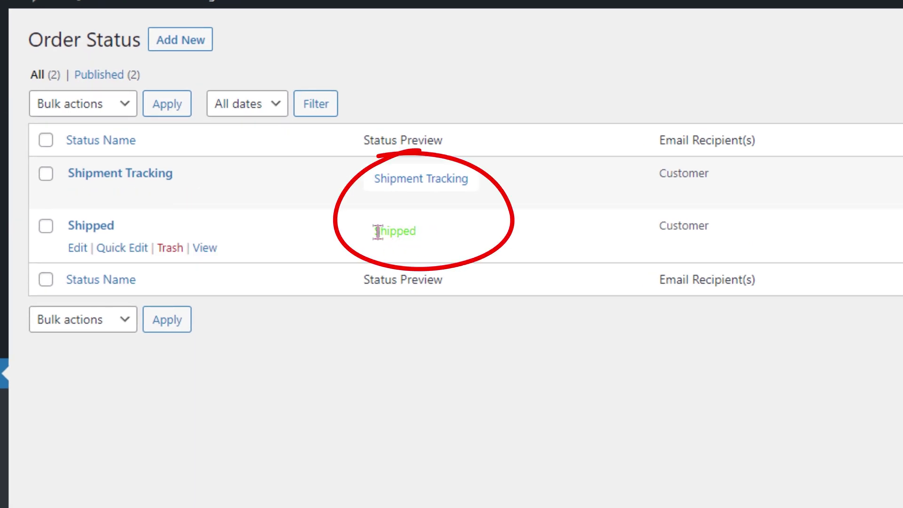
{"action": "left_click_drag", "start_coordinate": [376, 232], "coordinate": [417, 233]}
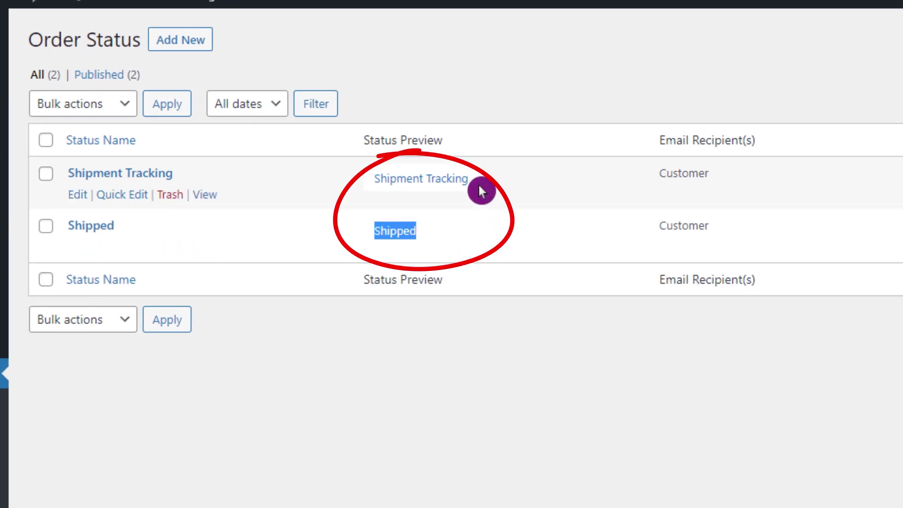
{"action": "left_click_drag", "start_coordinate": [469, 182], "coordinate": [375, 183]}
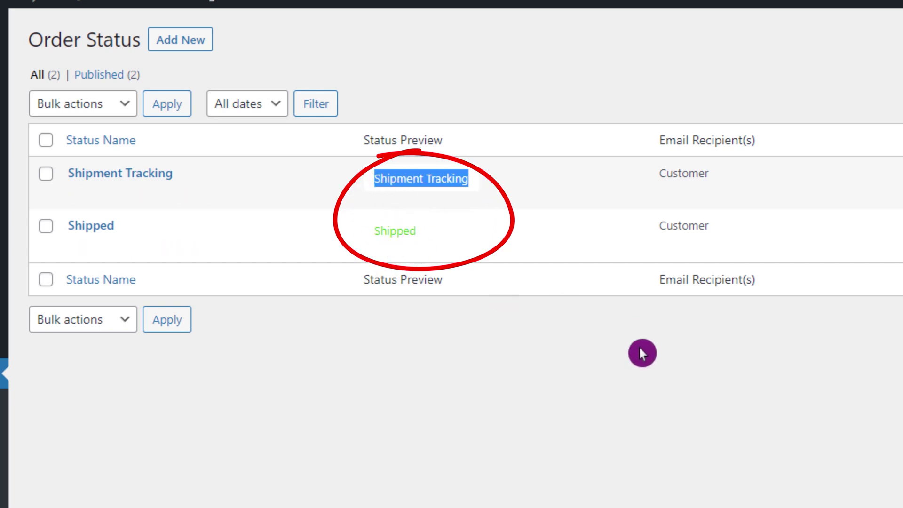
{"action": "left_click", "coordinate": [461, 263]}
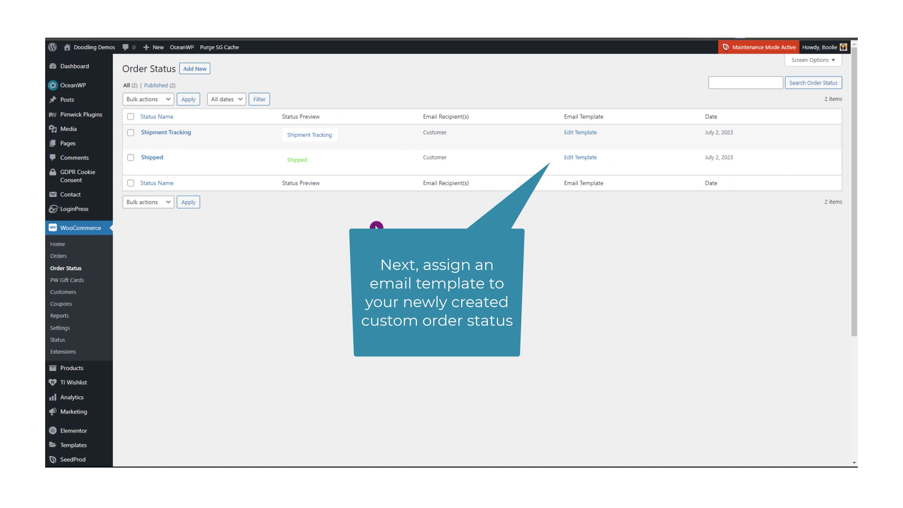
{"action": "mouse_move", "coordinate": [580, 157]}
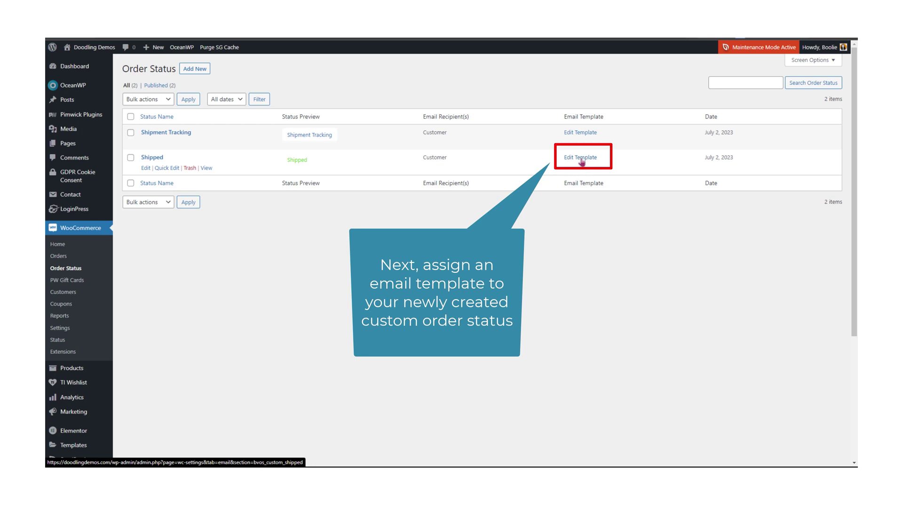
{"action": "left_click", "coordinate": [581, 158]}
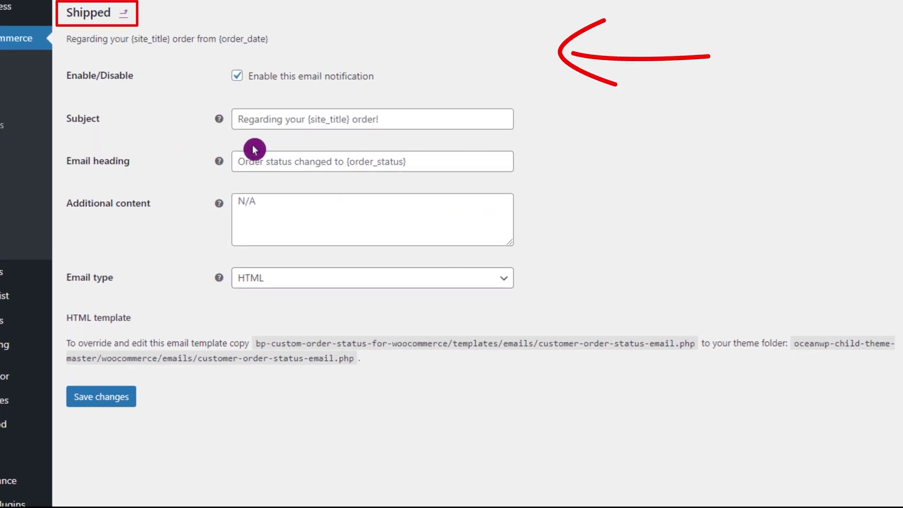
Keep the Shipped email's default subject and heading, and save its settings
{"action": "left_click", "coordinate": [356, 122]}
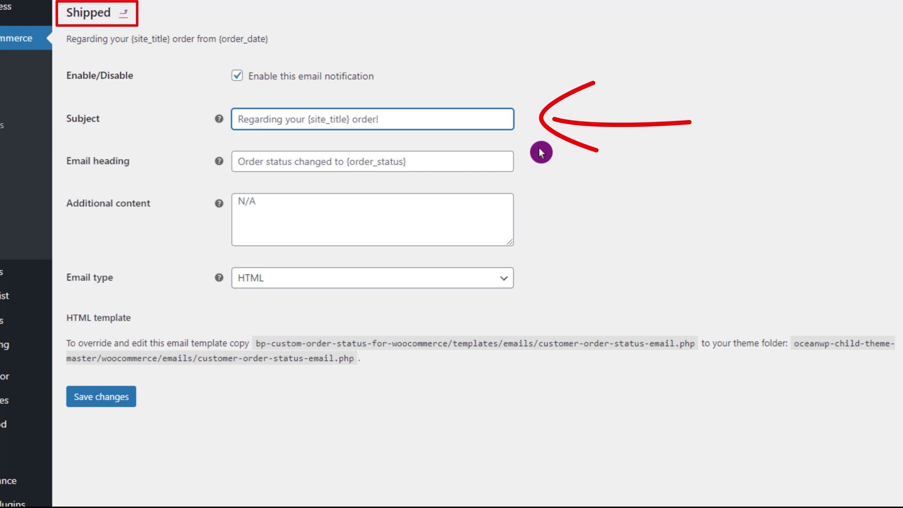
{"action": "left_click", "coordinate": [411, 160]}
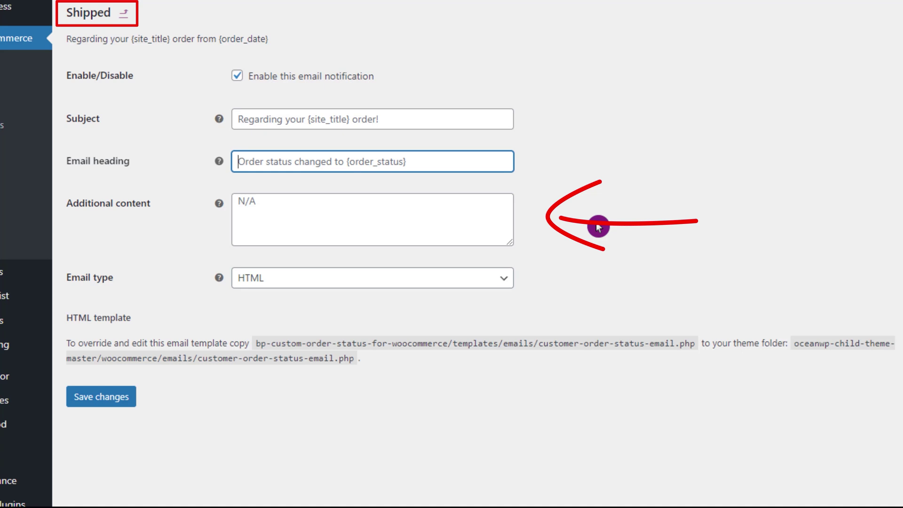
{"action": "left_click", "coordinate": [108, 399]}
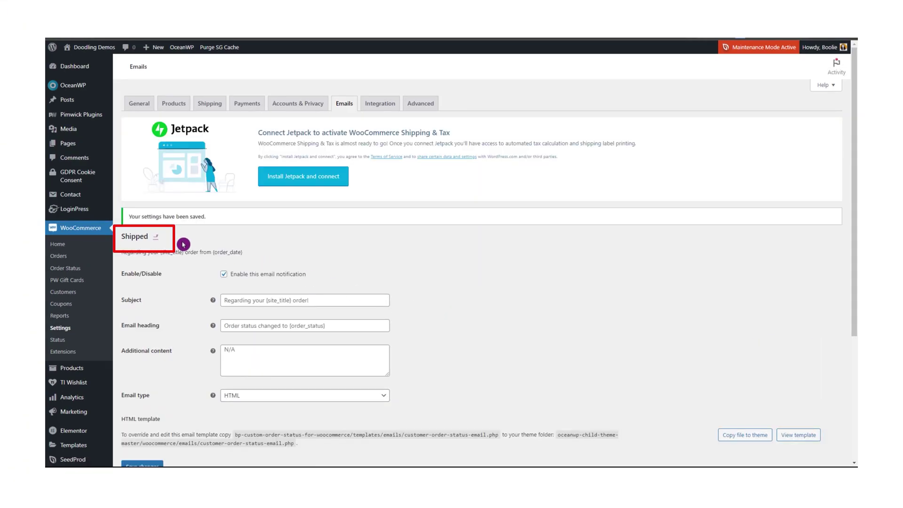
{"action": "left_click", "coordinate": [157, 240]}
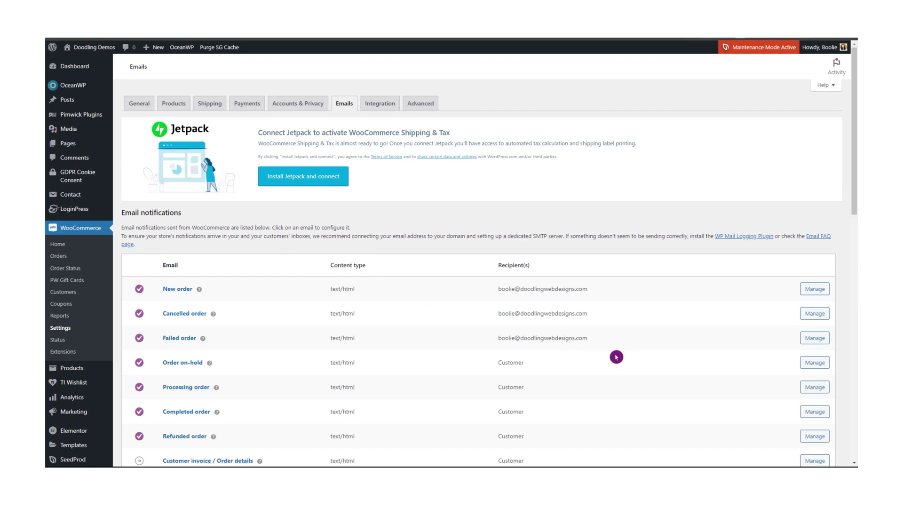
Check that the Shipment Tracking email is enabled with default subject and heading
{"action": "scroll", "coordinate": [617, 357], "scroll_direction": "down", "scroll_amount": 1}
{"action": "scroll", "coordinate": [617, 357], "scroll_direction": "down", "scroll_amount": 1}
{"action": "scroll", "coordinate": [616, 357], "scroll_direction": "down", "scroll_amount": 1}
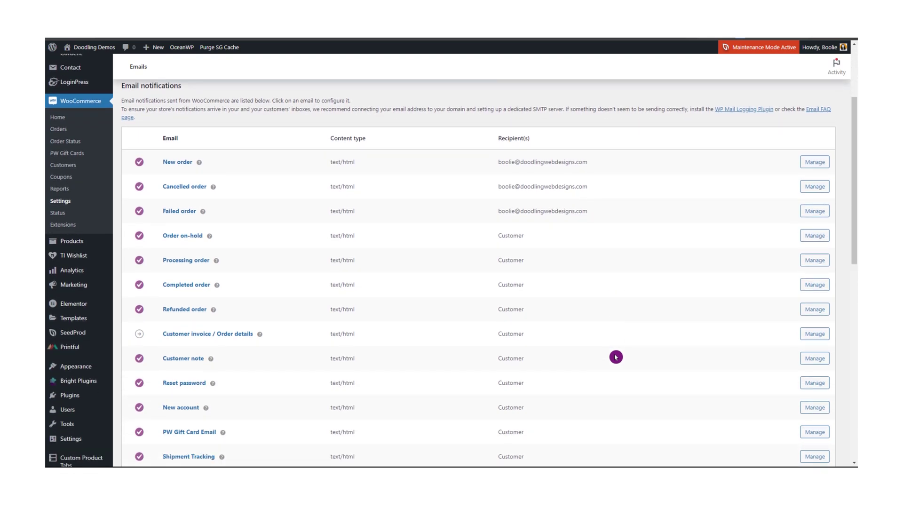
{"action": "scroll", "coordinate": [616, 357], "scroll_direction": "down", "scroll_amount": 1}
{"action": "scroll", "coordinate": [616, 357], "scroll_direction": "down", "scroll_amount": 1}
{"action": "scroll", "coordinate": [617, 358], "scroll_direction": "down", "scroll_amount": 1}
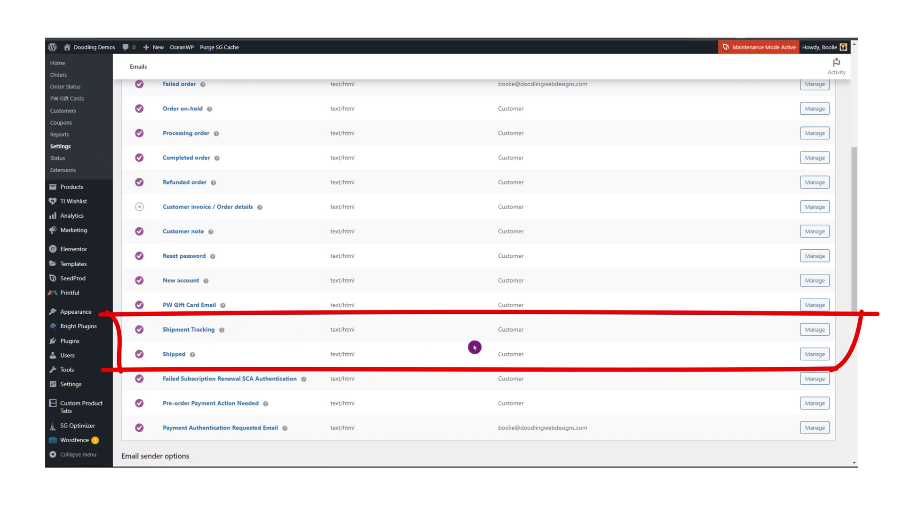
{"action": "left_click", "coordinate": [817, 331]}
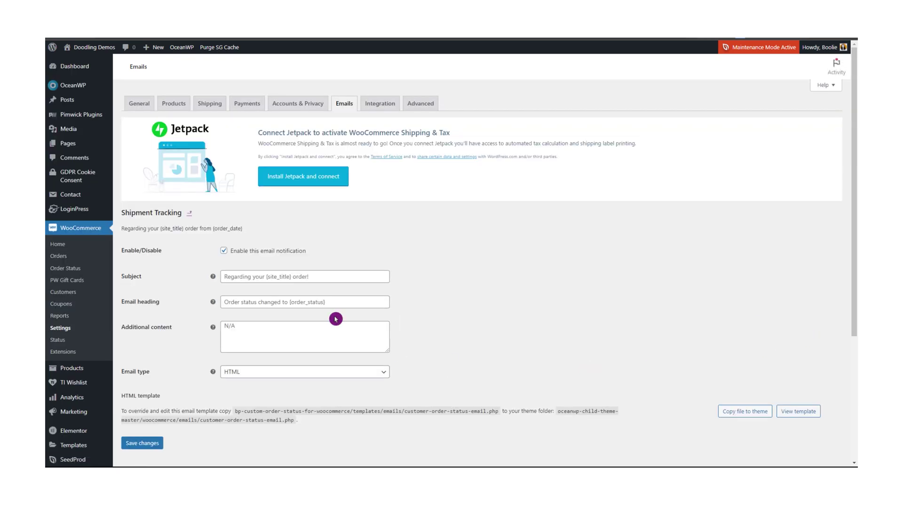
{"action": "scroll", "coordinate": [687, 357], "scroll_direction": "down", "scroll_amount": 2}
{"action": "scroll", "coordinate": [687, 357], "scroll_direction": "down", "scroll_amount": 2}
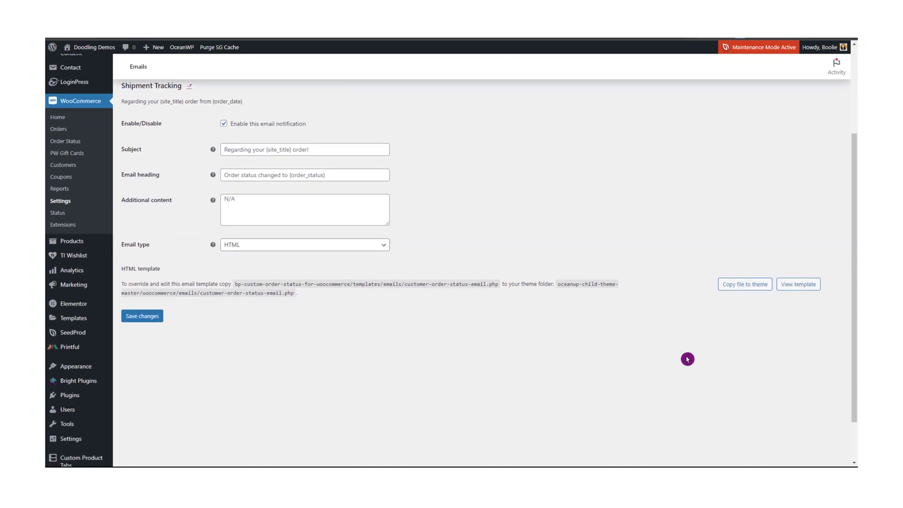
{"action": "key", "text": "alt+Left"}
{"action": "mouse_move", "coordinate": [75, 381]}
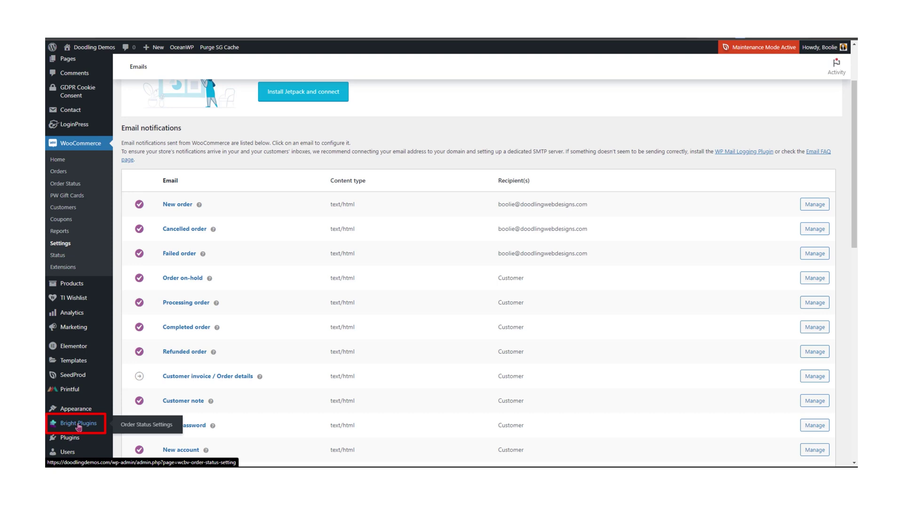
Leave the Custom Order Status Manager's Default Order Status at No changes
{"action": "left_click", "coordinate": [78, 425]}
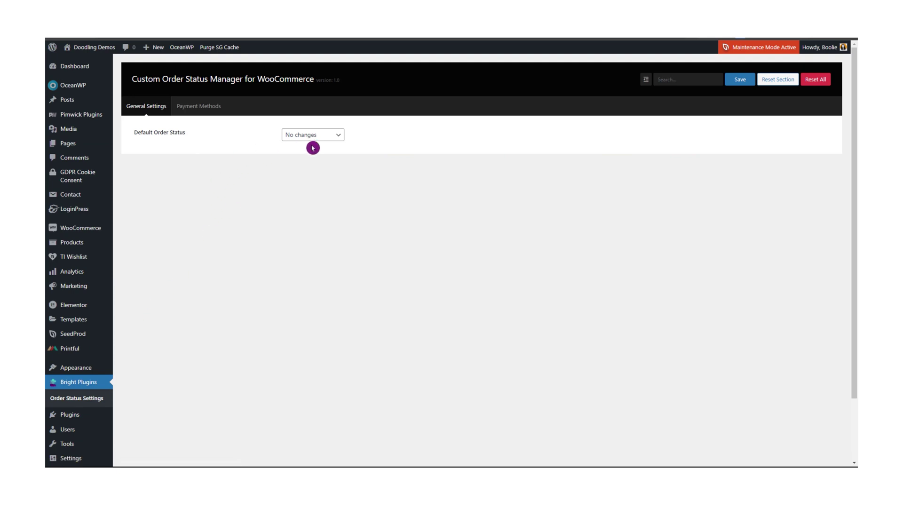
{"action": "left_click", "coordinate": [340, 137]}
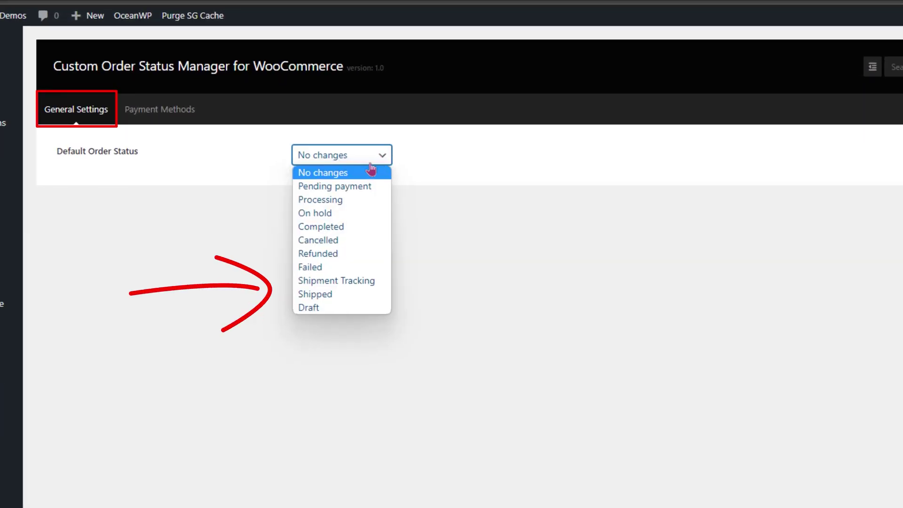
{"action": "left_click", "coordinate": [360, 189]}
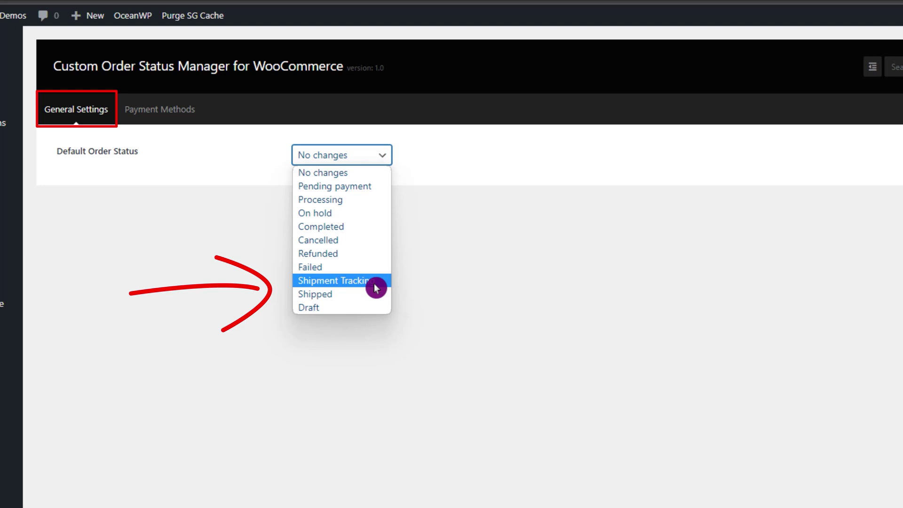
{"action": "left_click", "coordinate": [201, 212]}
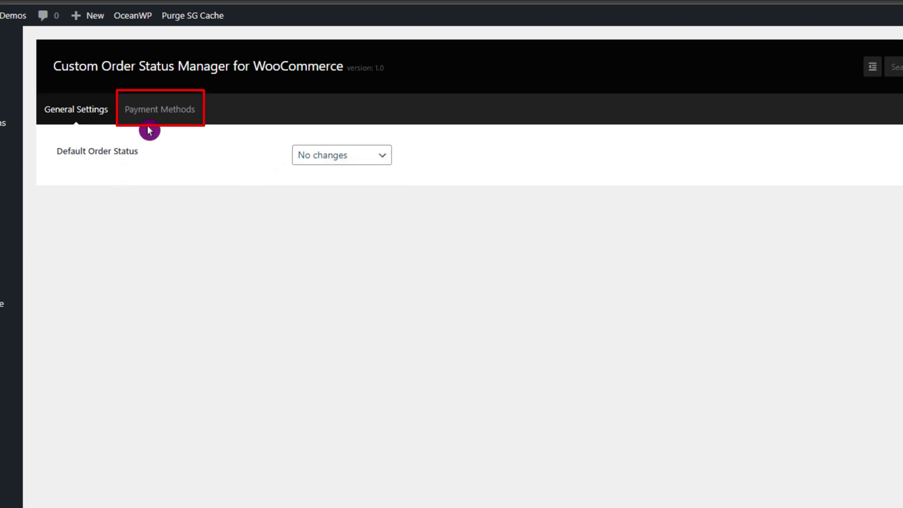
Review each payment gateway's default order status on the Payment Methods tab
{"action": "left_click", "coordinate": [172, 115]}
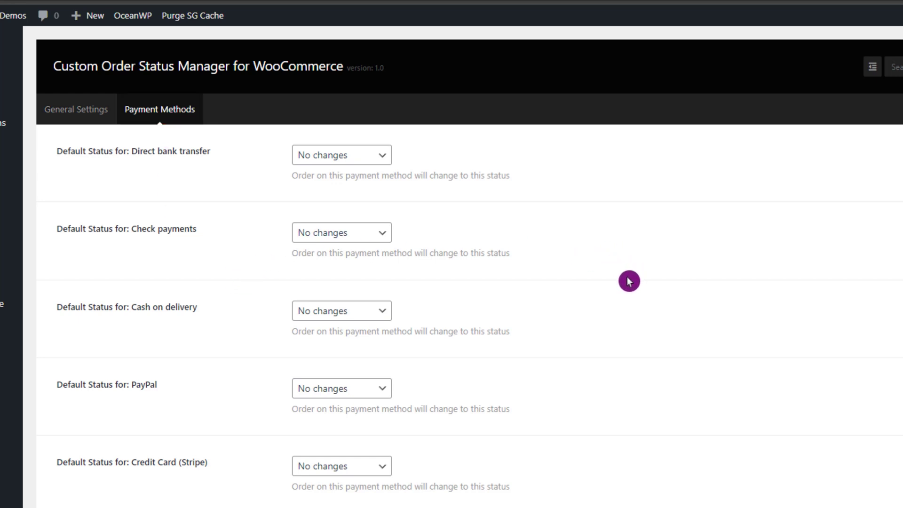
{"action": "scroll", "coordinate": [629, 282], "scroll_direction": "down", "scroll_amount": 2}
{"action": "scroll", "coordinate": [629, 283], "scroll_direction": "down", "scroll_amount": 2}
{"action": "scroll", "coordinate": [629, 284], "scroll_direction": "down", "scroll_amount": 3}
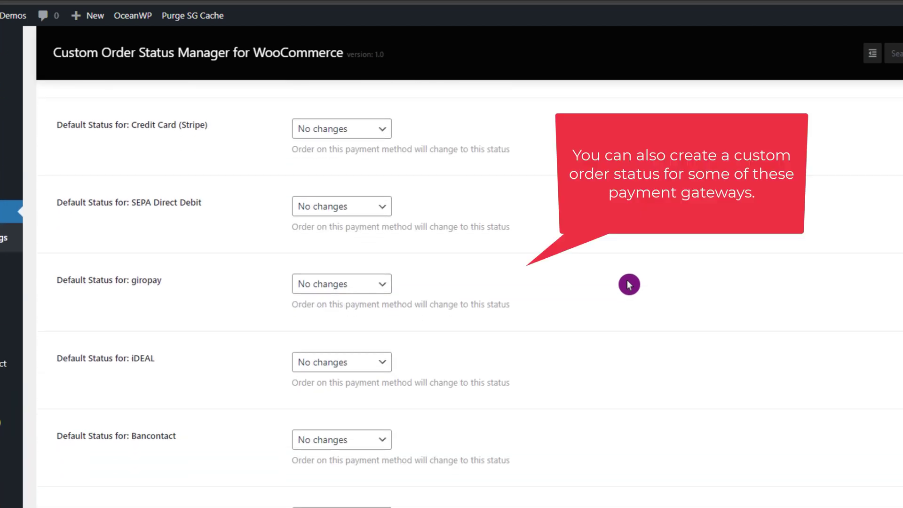
{"action": "scroll", "coordinate": [629, 284], "scroll_direction": "down", "scroll_amount": 3}
{"action": "scroll", "coordinate": [629, 285], "scroll_direction": "down", "scroll_amount": 2}
{"action": "scroll", "coordinate": [629, 286], "scroll_direction": "down", "scroll_amount": 2}
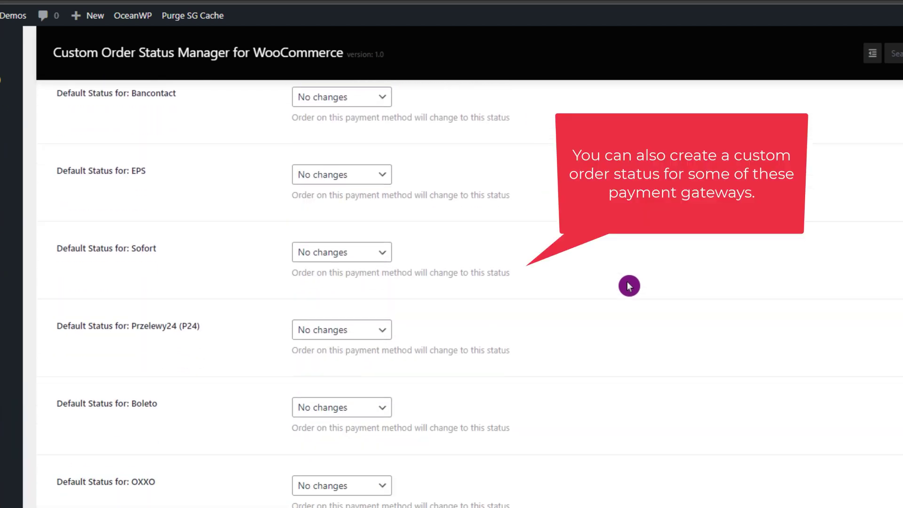
{"action": "scroll", "coordinate": [629, 286], "scroll_direction": "down", "scroll_amount": 1}
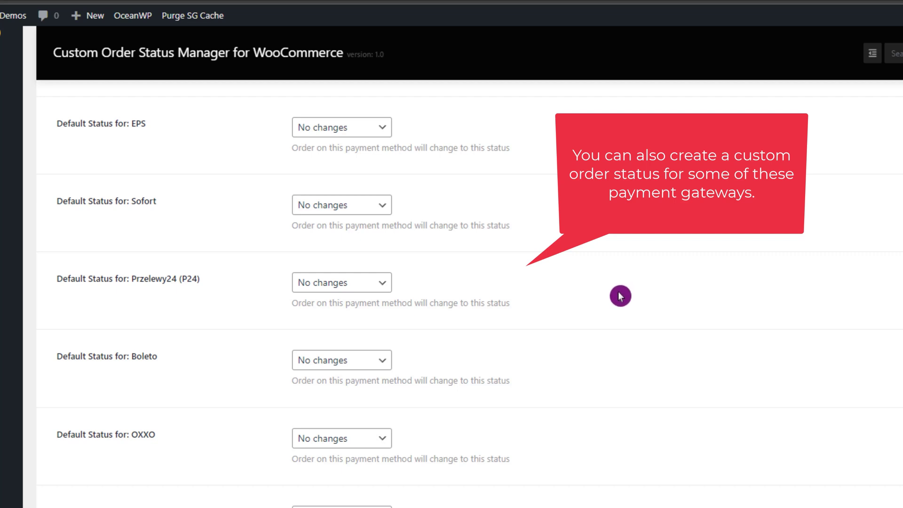
Confirm PayPal's default order status stays at No changes
{"action": "scroll", "coordinate": [620, 296], "scroll_direction": "up", "scroll_amount": 1}
{"action": "scroll", "coordinate": [619, 295], "scroll_direction": "up", "scroll_amount": 3}
{"action": "scroll", "coordinate": [619, 295], "scroll_direction": "up", "scroll_amount": 1}
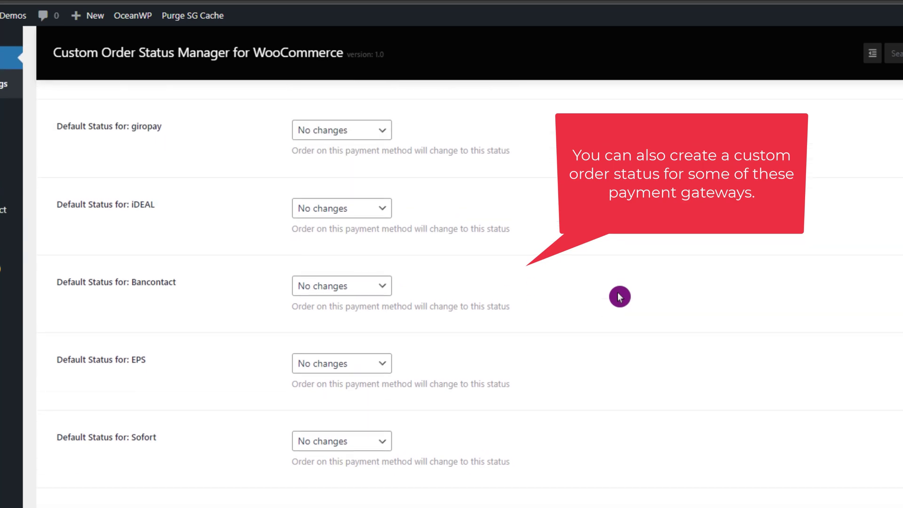
{"action": "scroll", "coordinate": [619, 295], "scroll_direction": "up", "scroll_amount": 2}
{"action": "scroll", "coordinate": [618, 296], "scroll_direction": "up", "scroll_amount": 2}
{"action": "scroll", "coordinate": [618, 296], "scroll_direction": "up", "scroll_amount": 3}
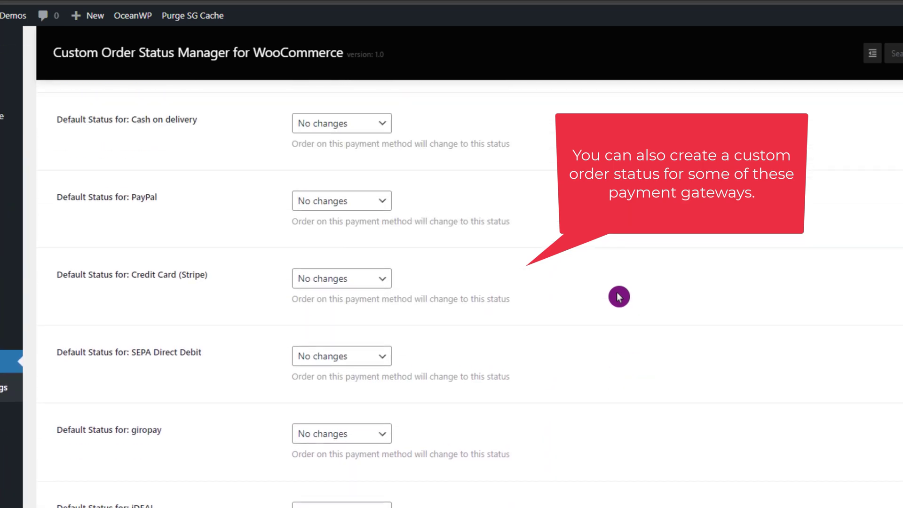
{"action": "scroll", "coordinate": [617, 298], "scroll_direction": "up", "scroll_amount": 1}
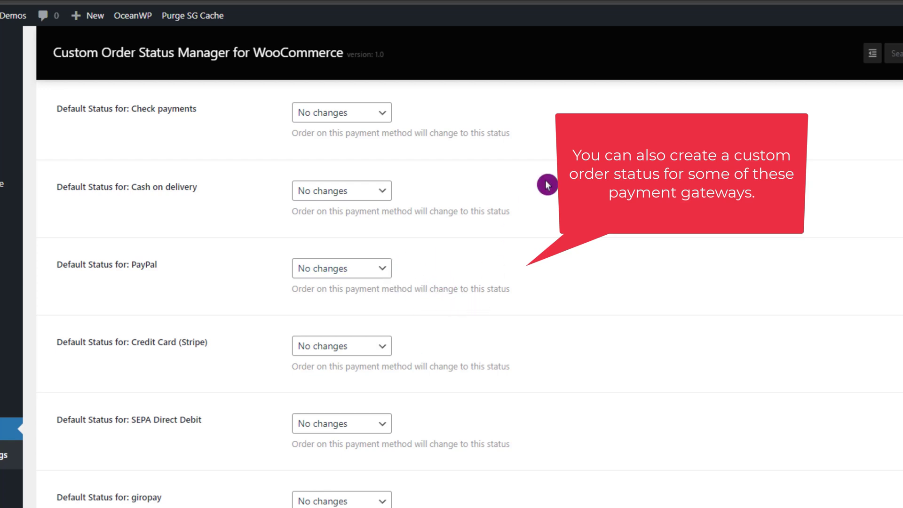
{"action": "left_click", "coordinate": [387, 273]}
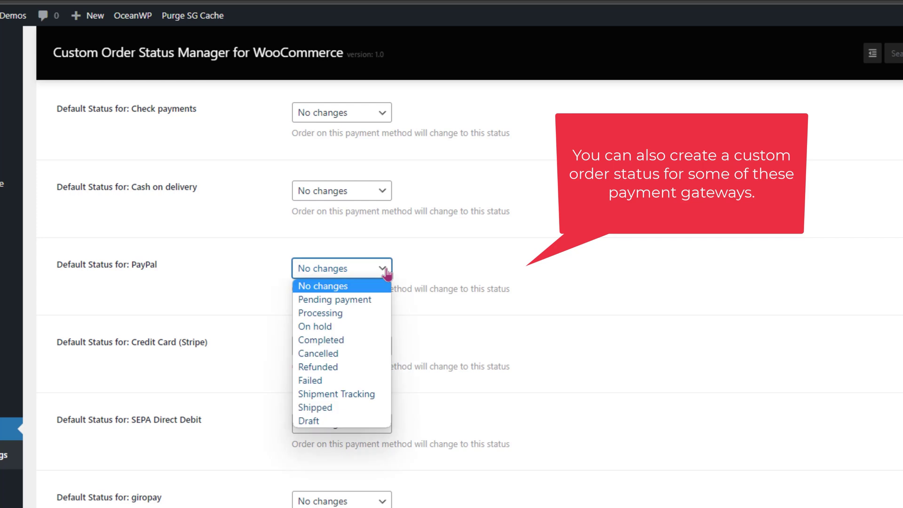
{"action": "left_click", "coordinate": [389, 286]}
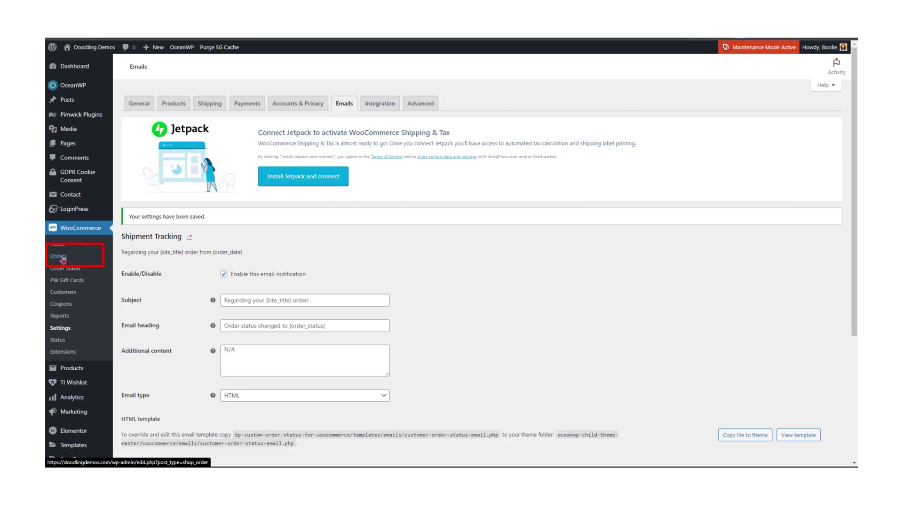
Set order #2067's status to Shipped and update it to notify the customer
{"action": "left_click", "coordinate": [59, 257]}
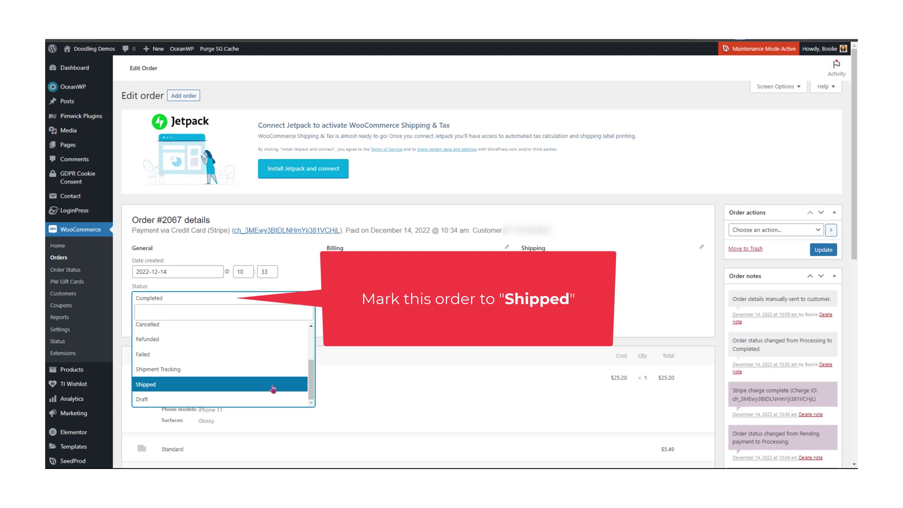
{"action": "left_click", "coordinate": [273, 389]}
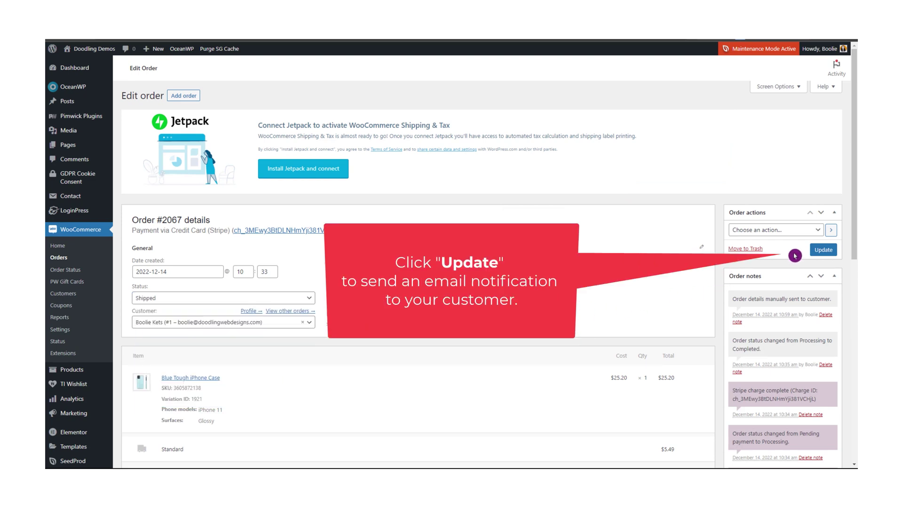
{"action": "left_click", "coordinate": [825, 251]}
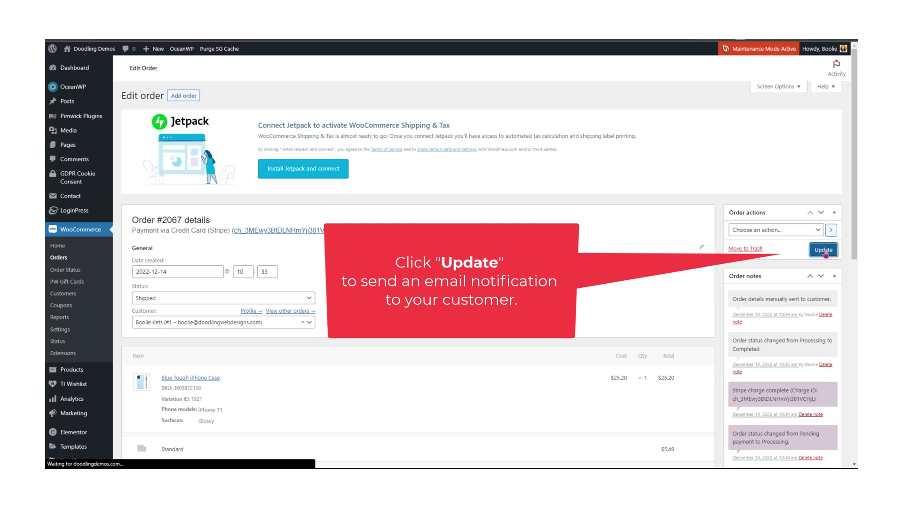